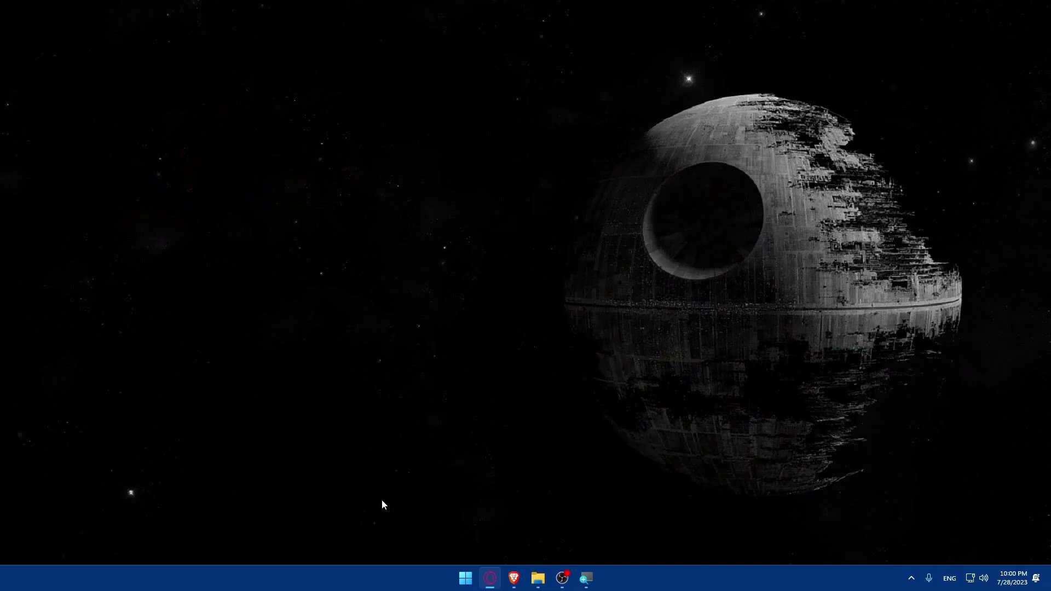
Open Brave to a blank New Tab page.
click(514, 578)
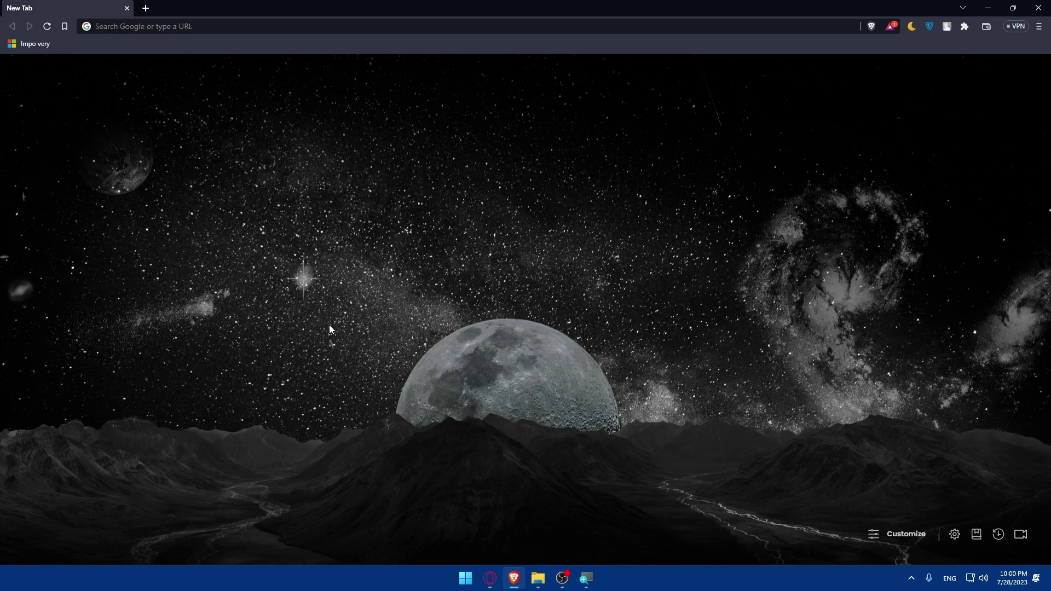
Load payoneer.com and scroll through the Payoneer homepage.
click(239, 25)
text(pa)
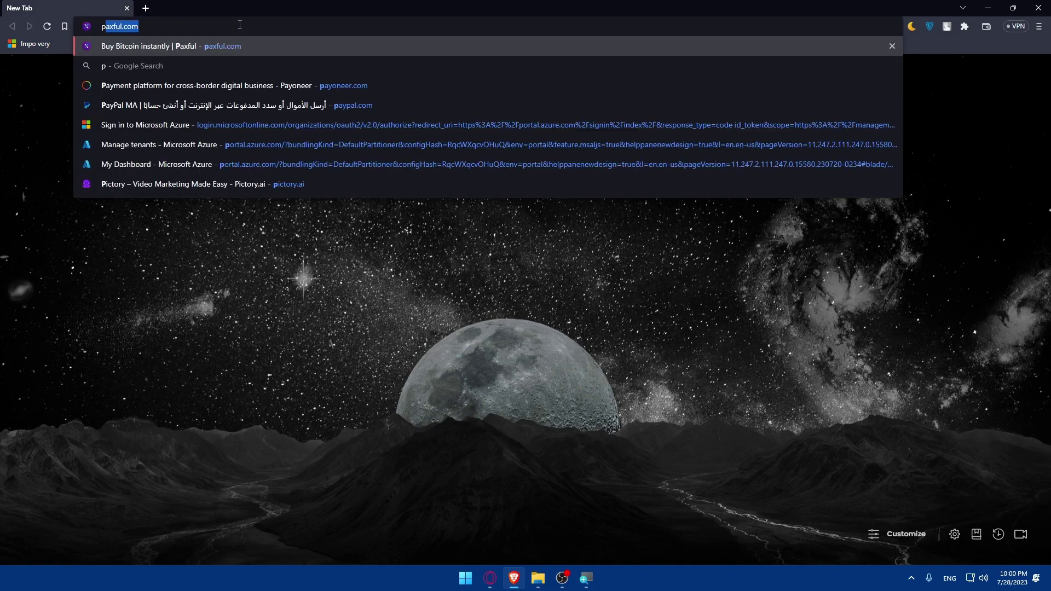
text(yoneer.com)
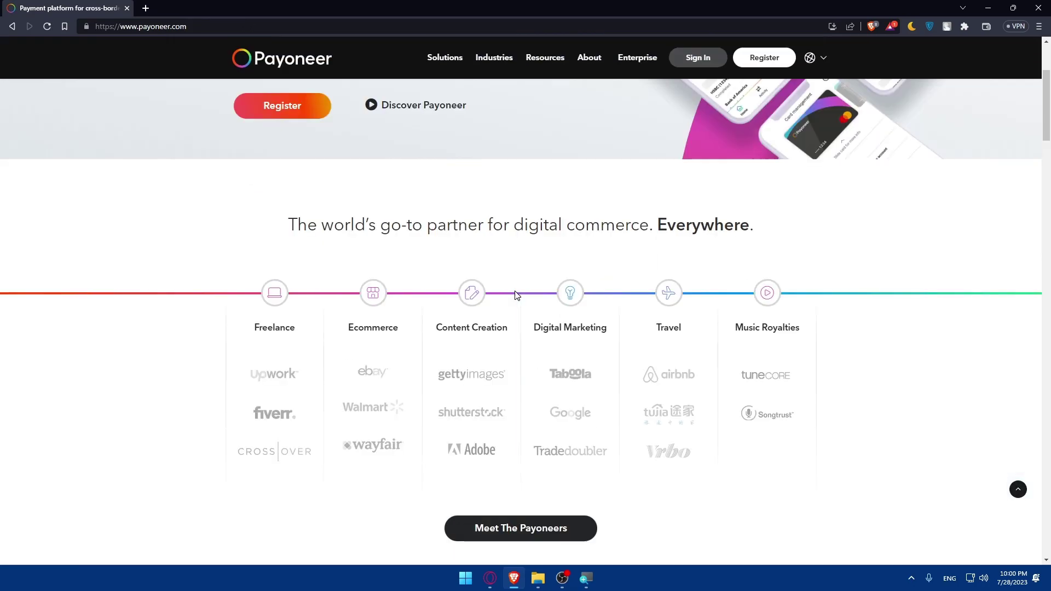
scroll(514, 291, up, 5)
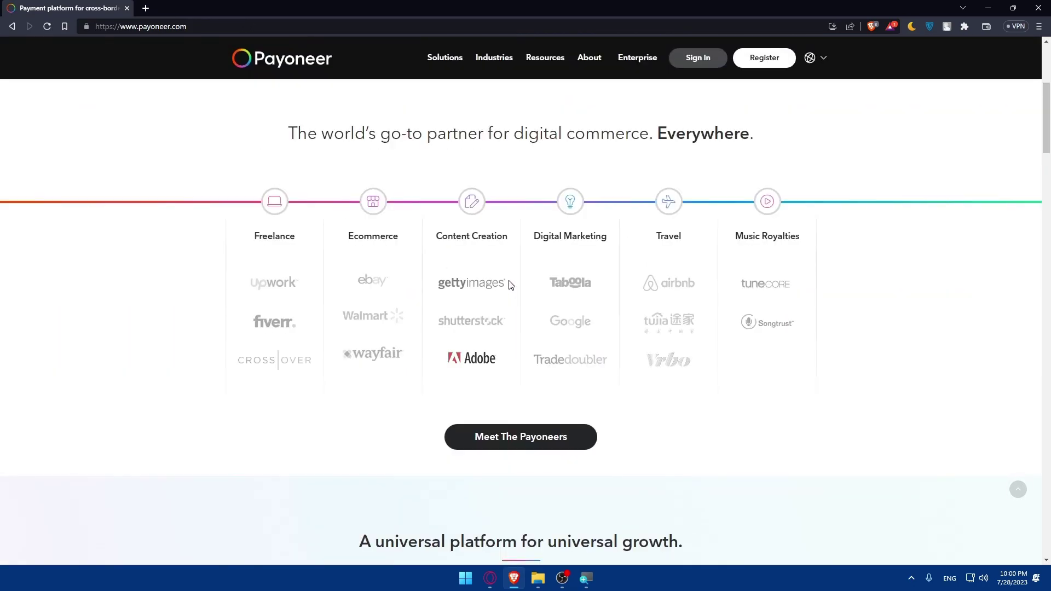
scroll(509, 285, down, 10)
scroll(509, 285, down, 15)
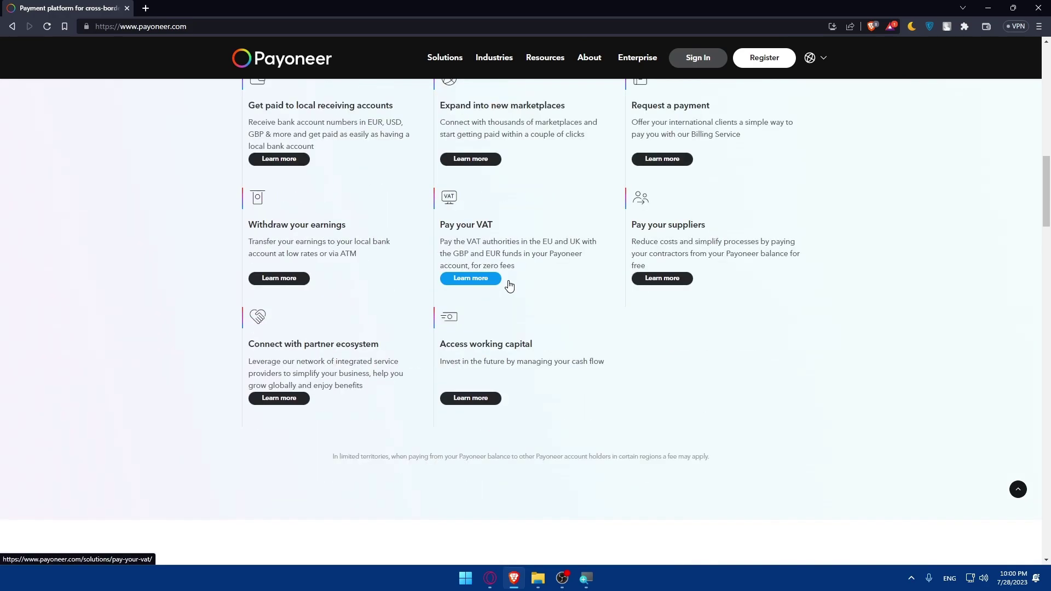
scroll(509, 285, down, 5)
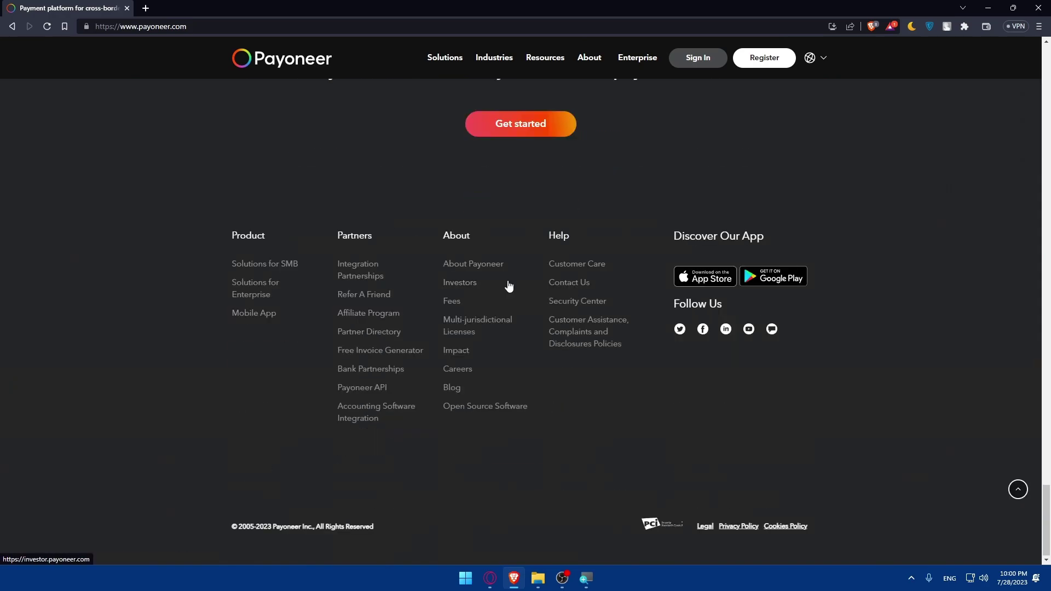
scroll(508, 280, up, 20)
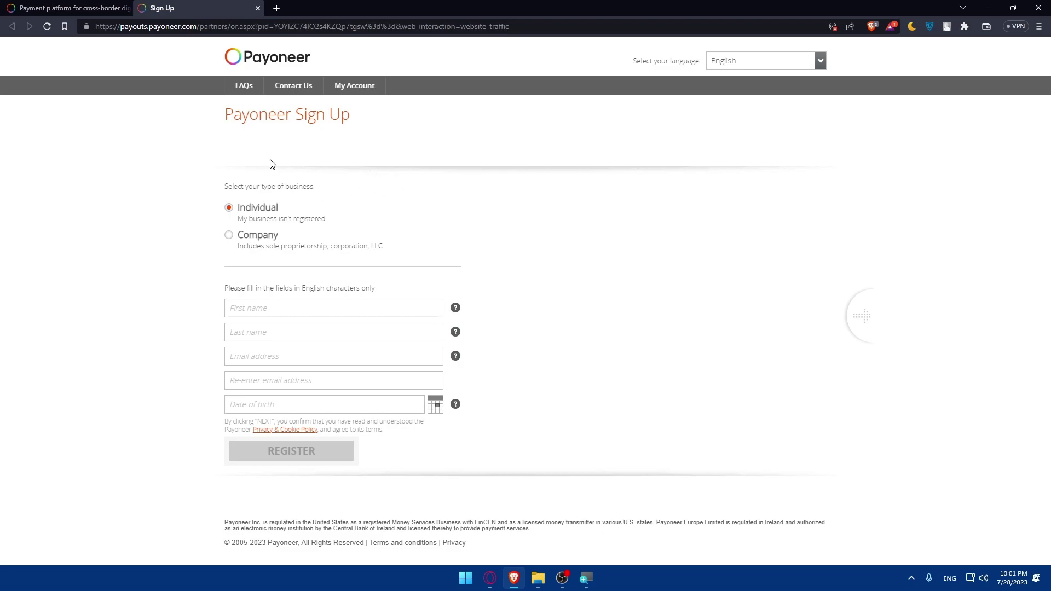
Sign in to Payoneer with saved credentials, turn on two-step verification, and dismiss the redesign notice.
click(257, 8)
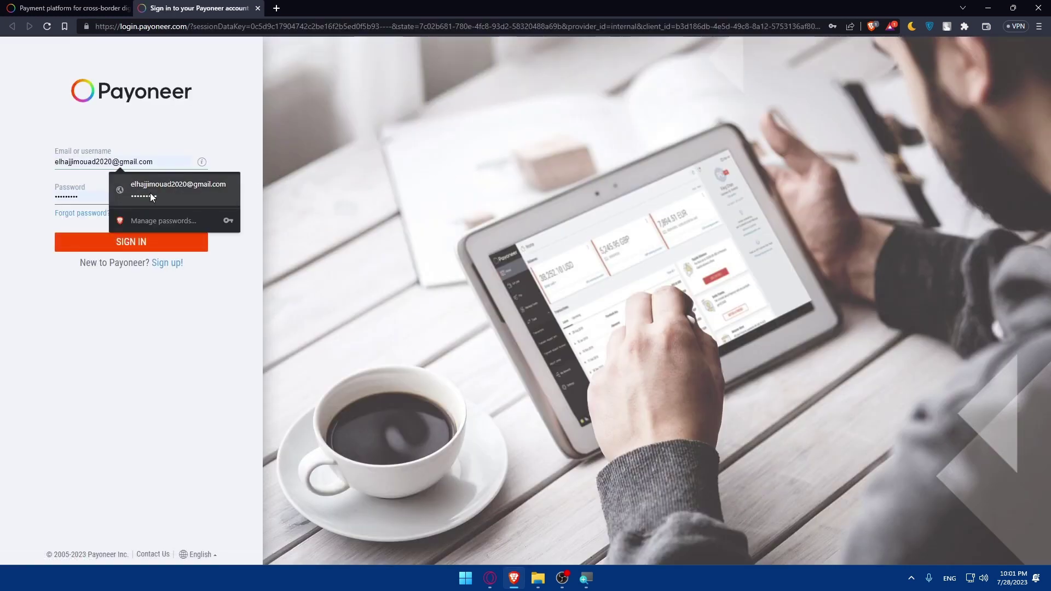
click(131, 189)
click(127, 242)
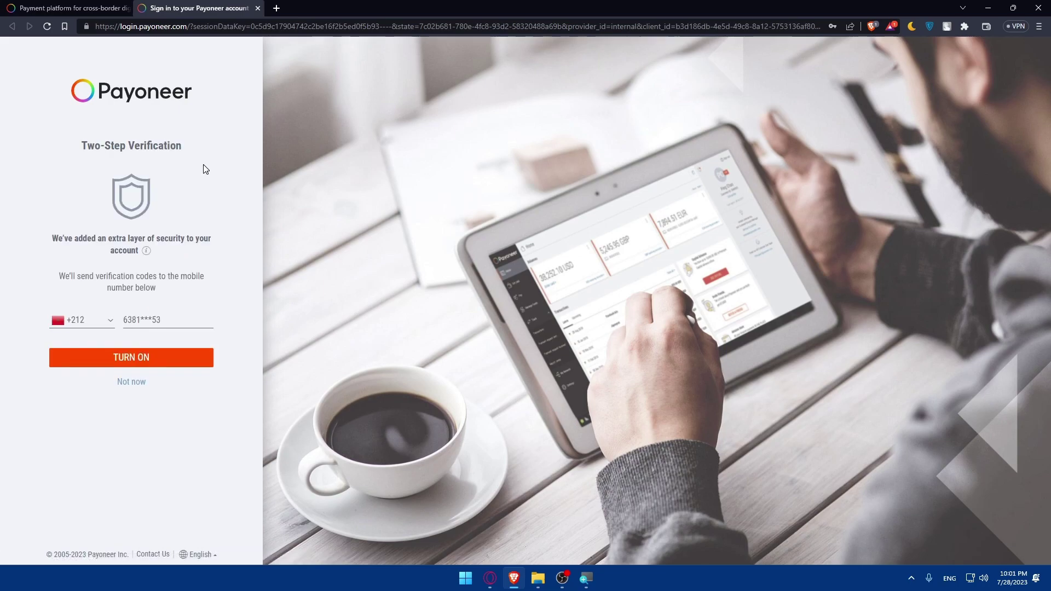
click(132, 382)
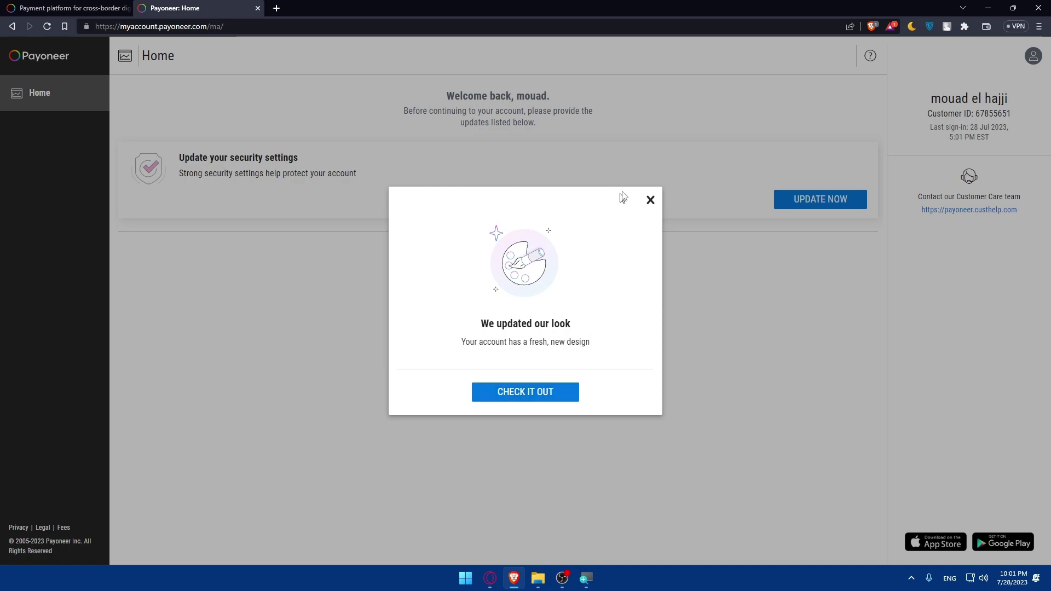
click(648, 202)
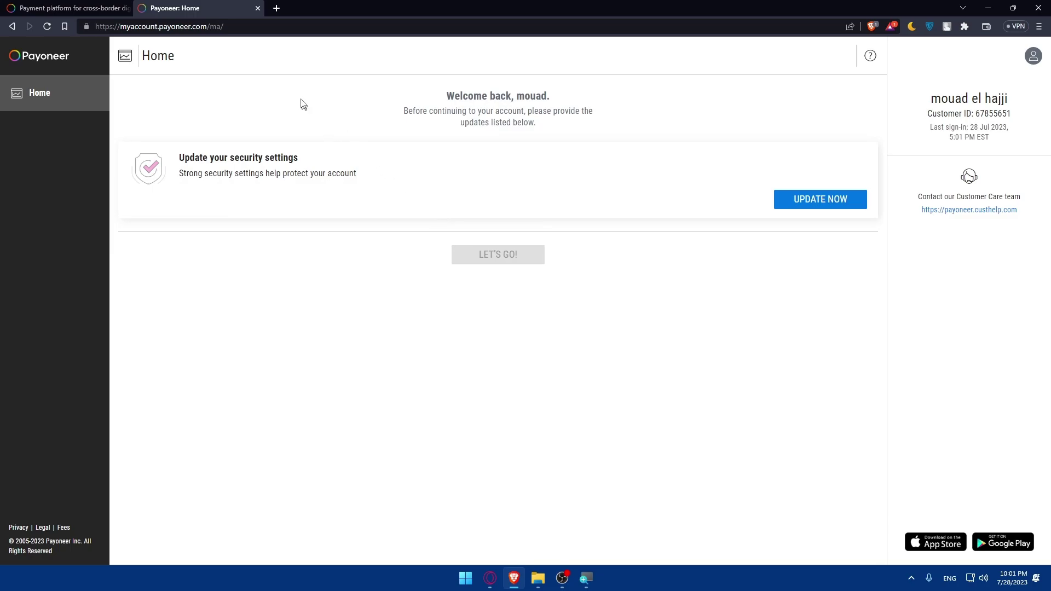
Load fiverr.com in a new tab and scroll through its homepage.
click(278, 8)
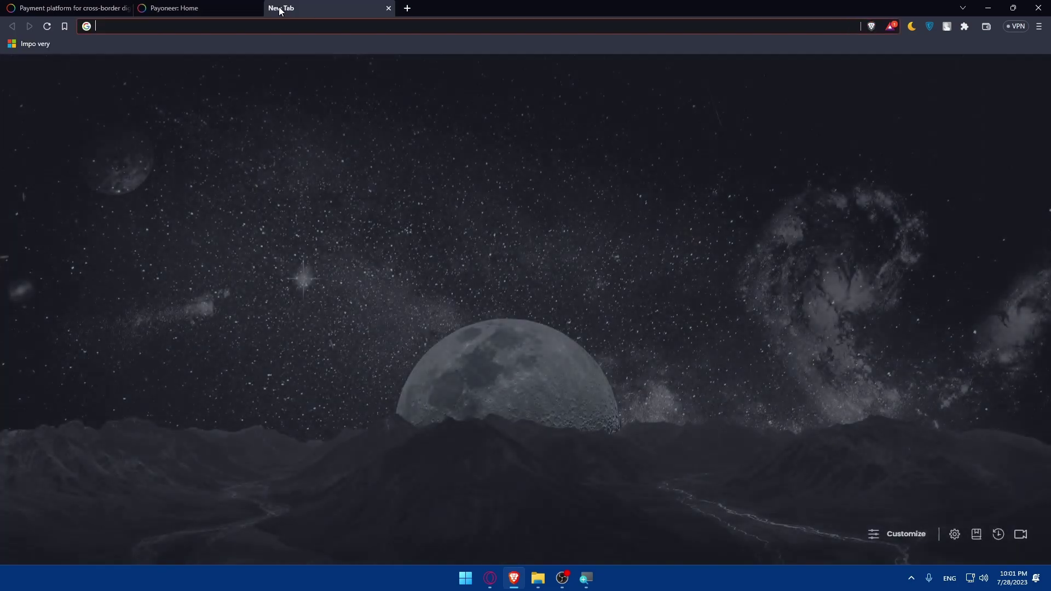
text(fiverr.)
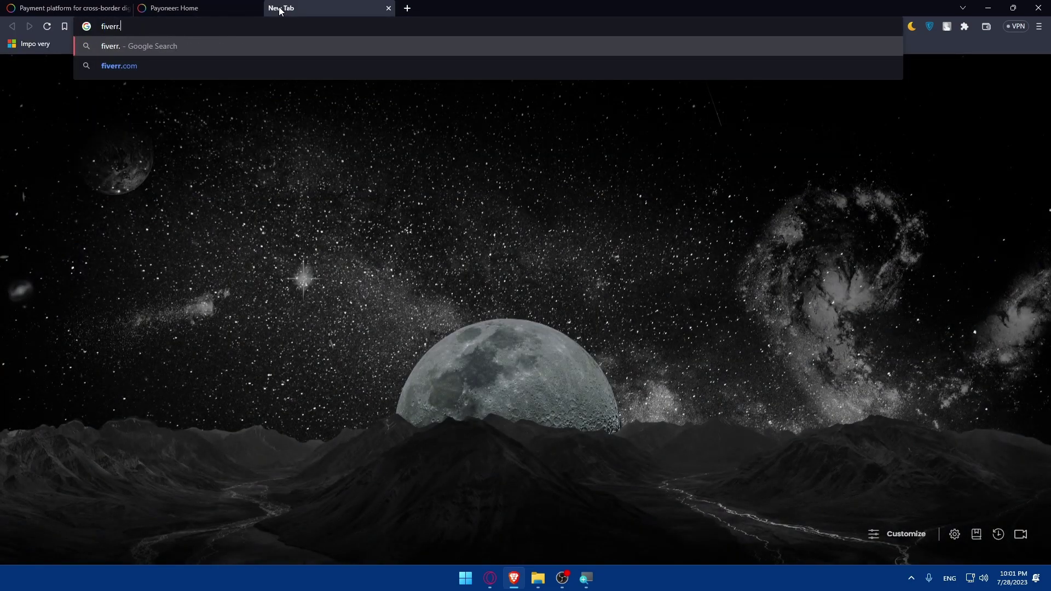
text(com)
key(Return)
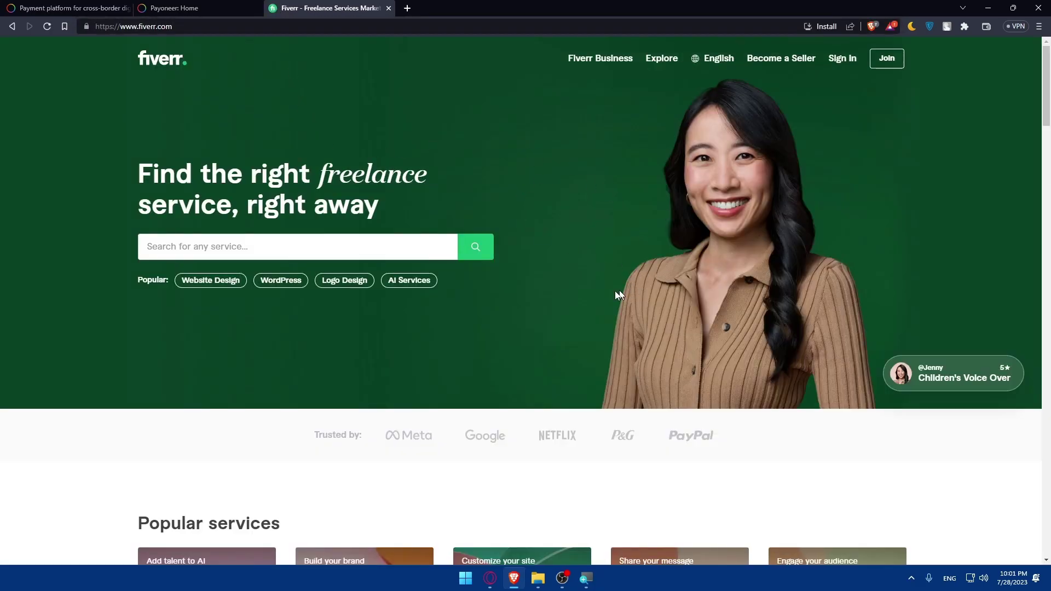
scroll(541, 262, down, 20)
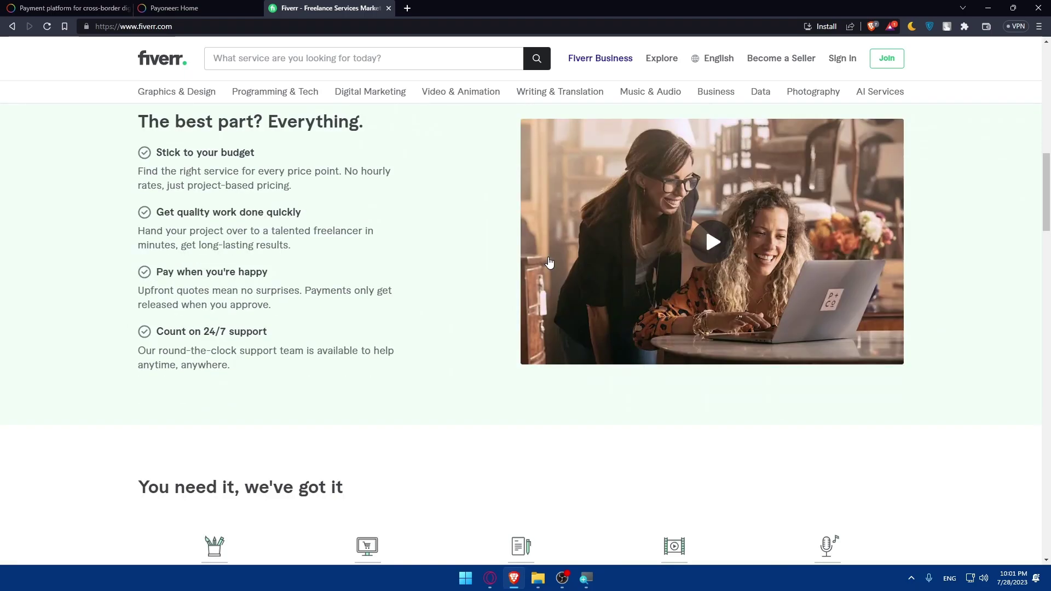
scroll(550, 261, down, 15)
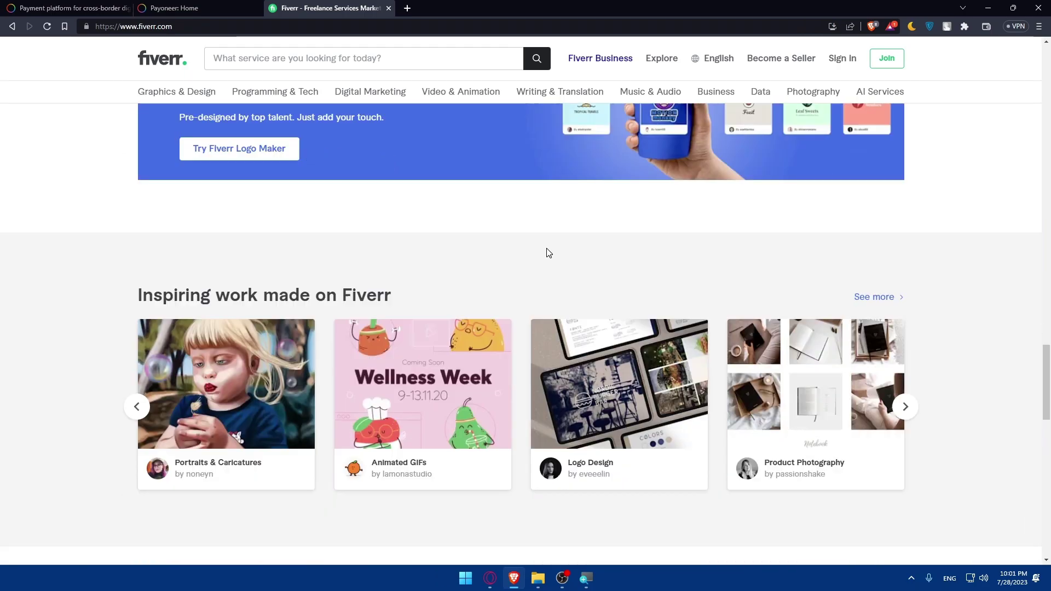
scroll(553, 258, up, 8)
scroll(556, 255, up, 20)
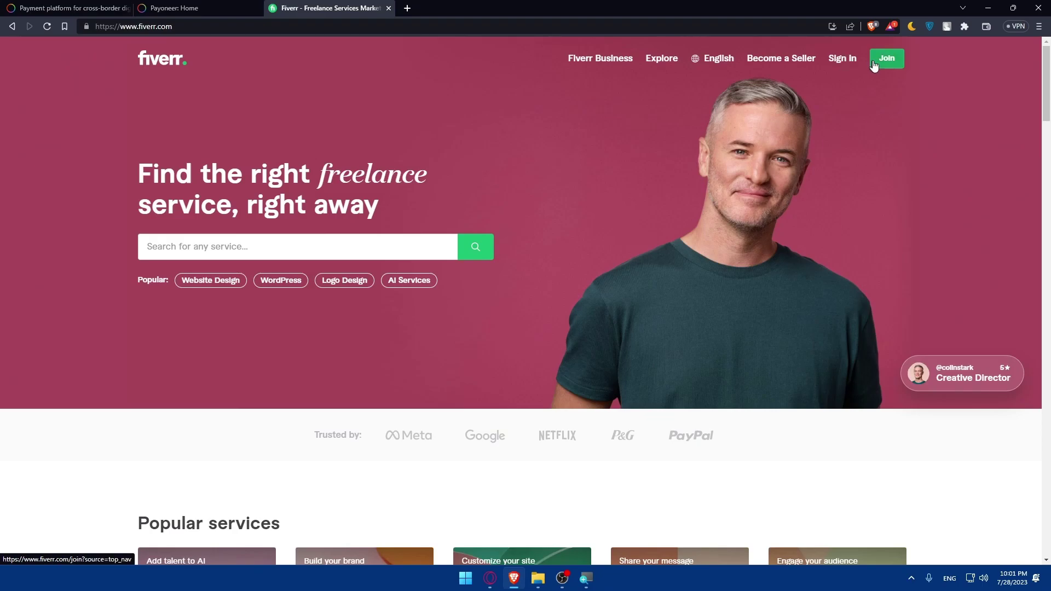
Join Fiverr with Continue with Google and choose the Google account to use.
click(883, 64)
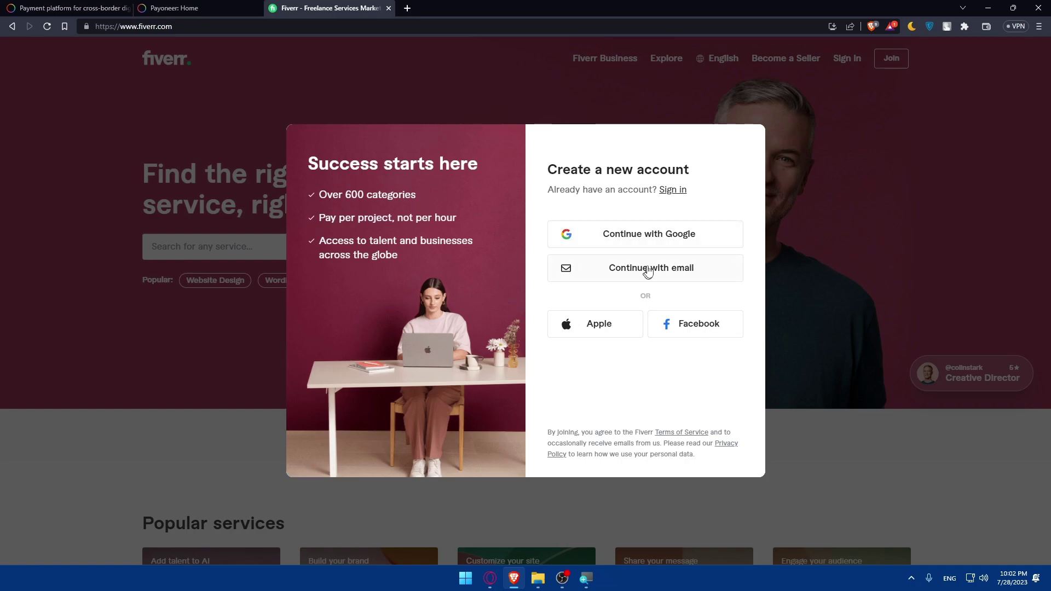
click(821, 163)
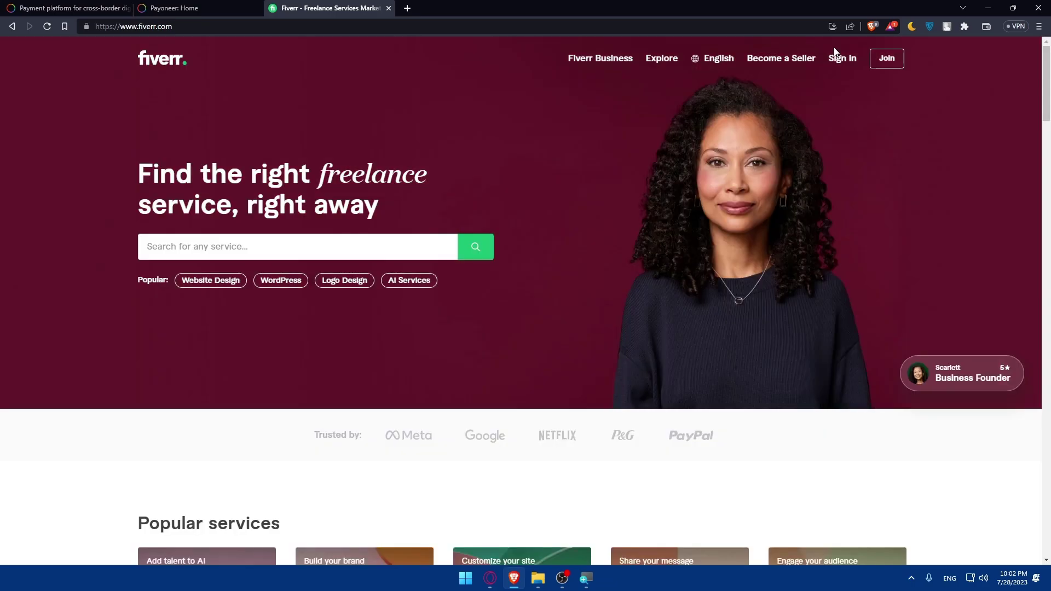
click(838, 59)
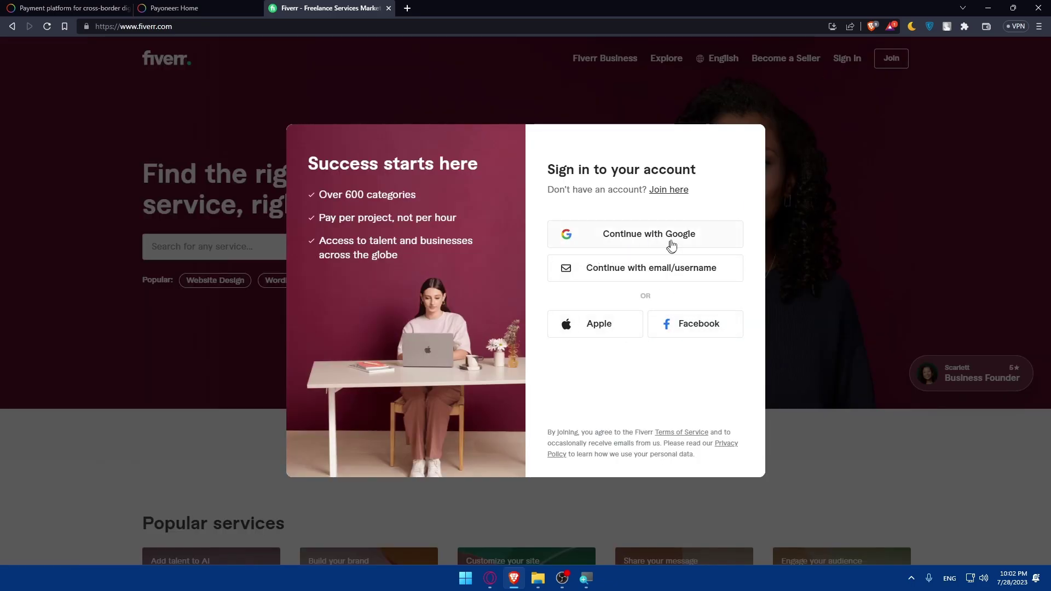
click(879, 106)
click(891, 59)
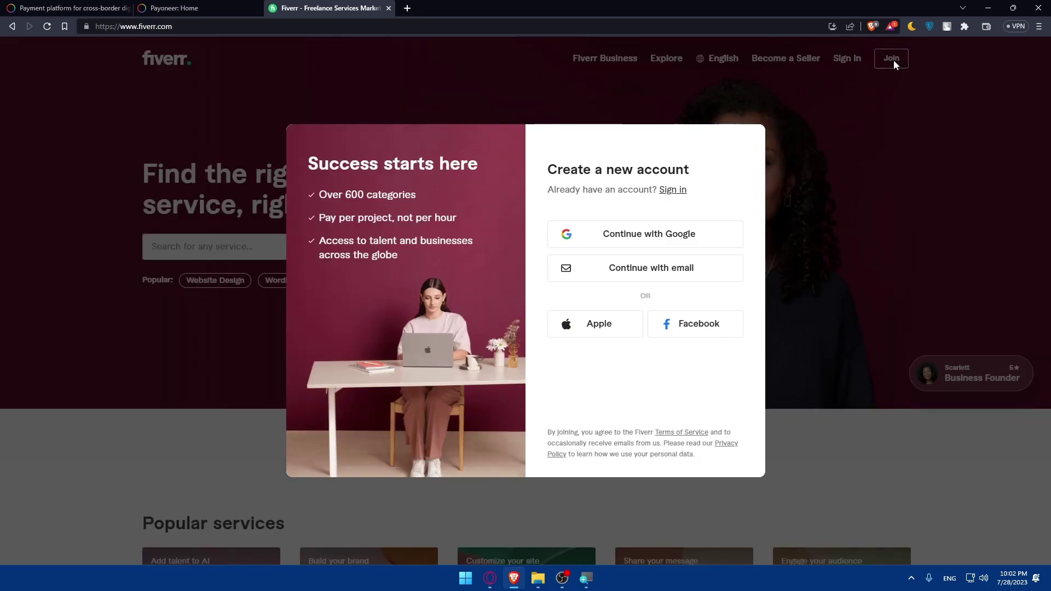
click(671, 237)
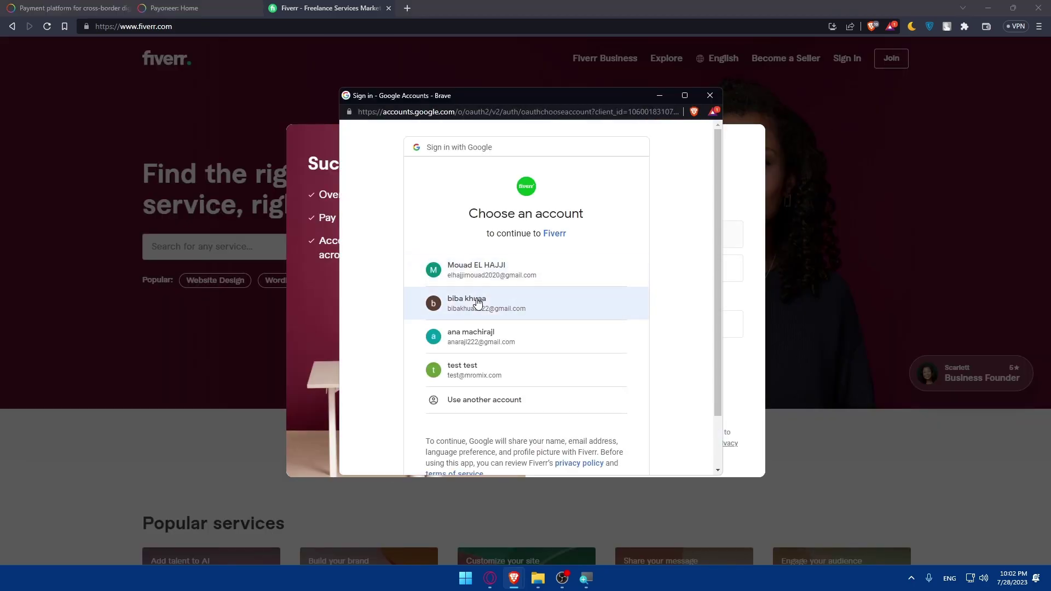
click(499, 303)
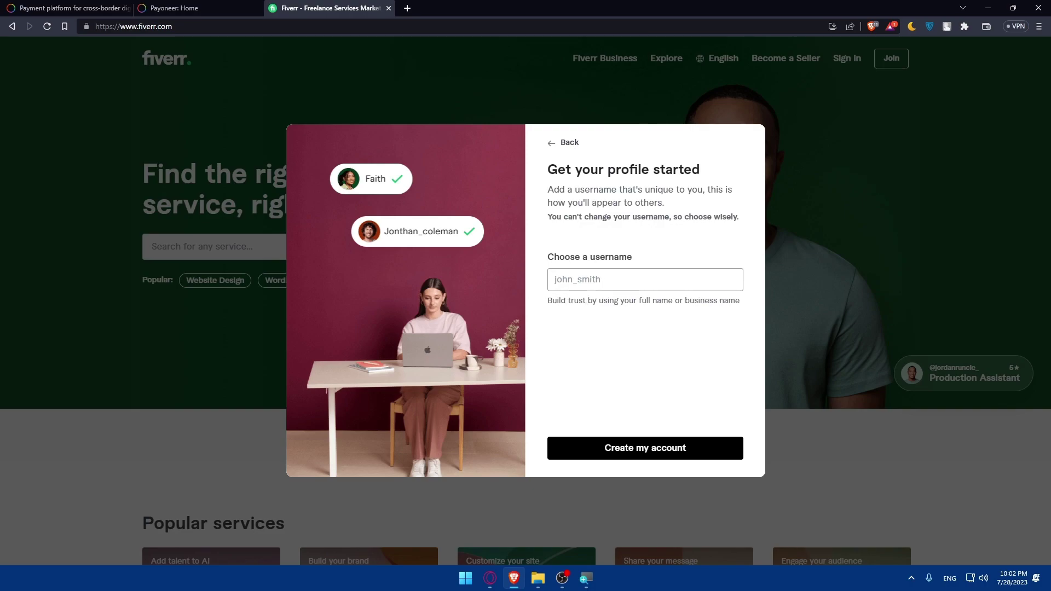
Create the account as Tester9963, tick Buying and Selling, and skip the remaining questions.
text(Tester)
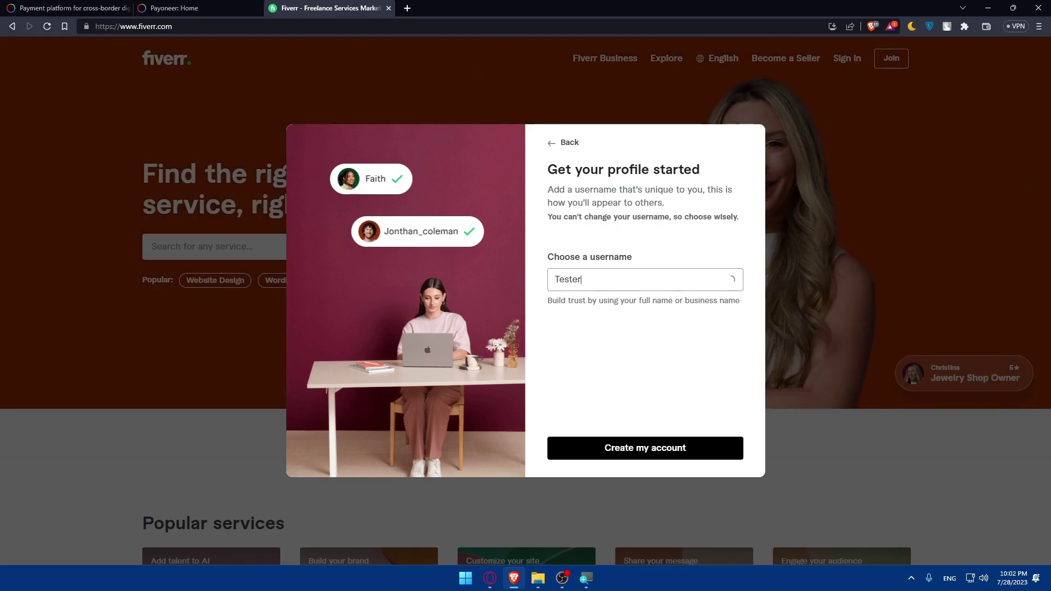
text(99)
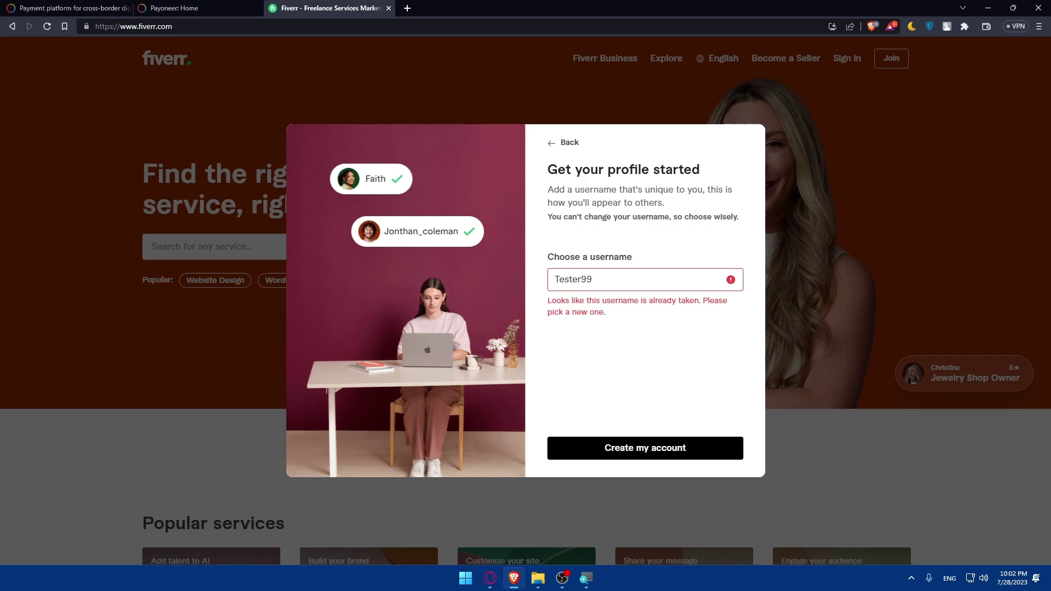
text(63)
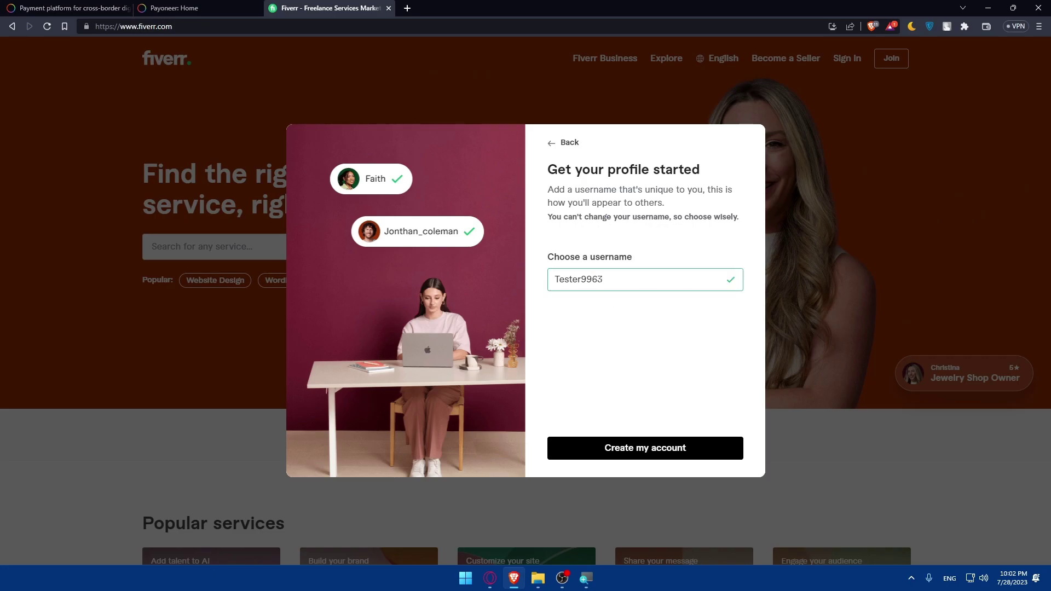
click(651, 448)
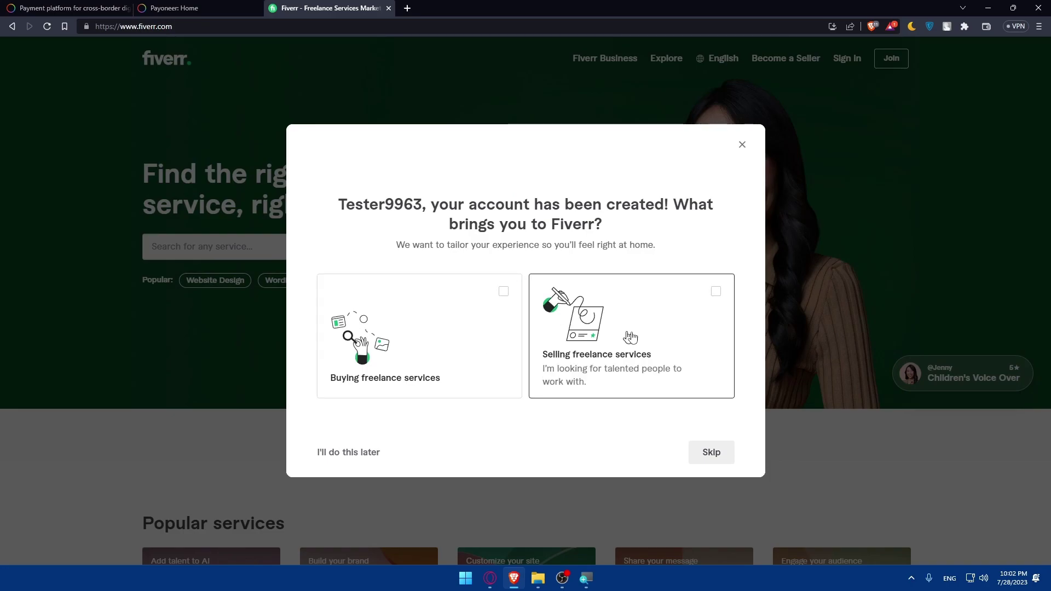
click(496, 305)
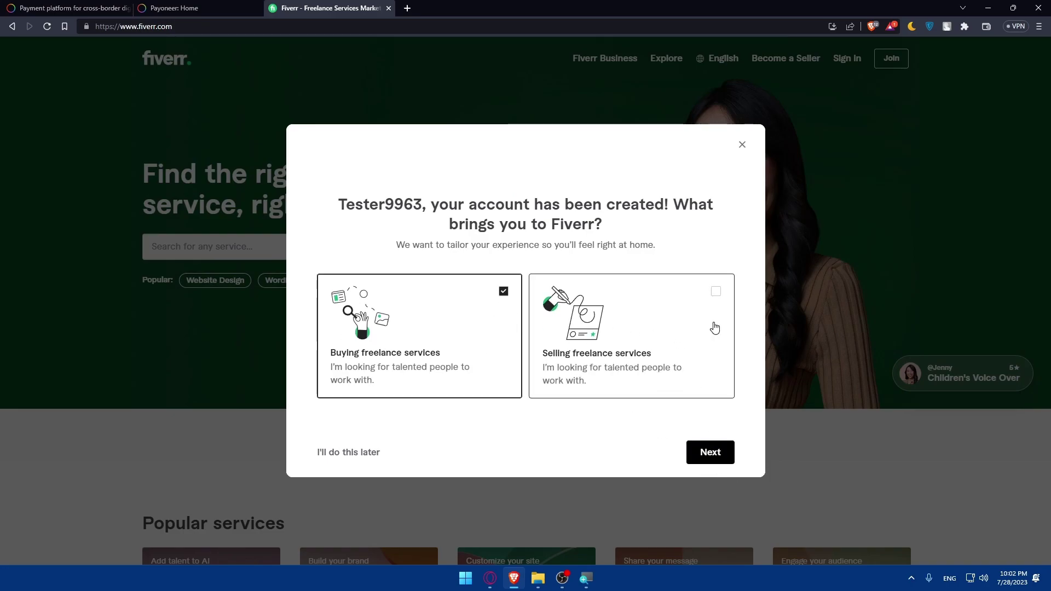
click(693, 328)
click(710, 453)
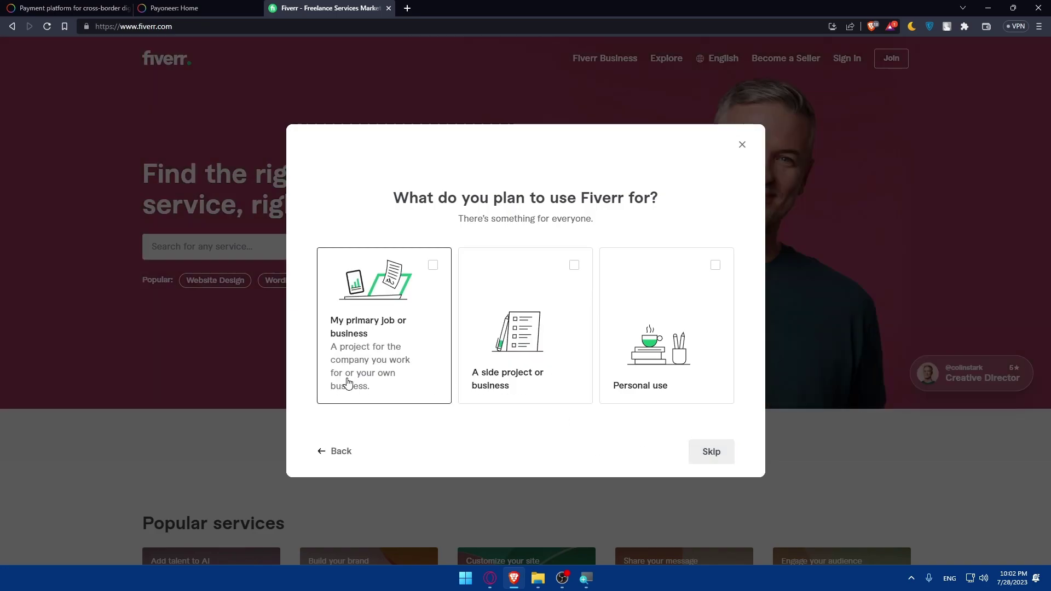
click(709, 453)
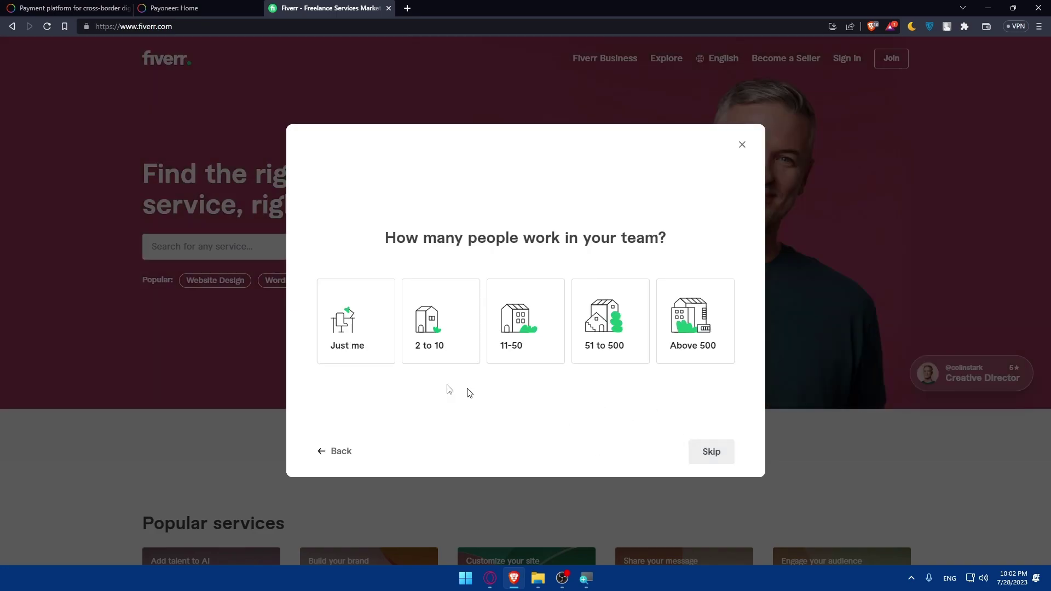
click(722, 457)
Skip the what-are-you-looking-for question, choose Start exploring, and scroll the signed-in home page.
click(704, 448)
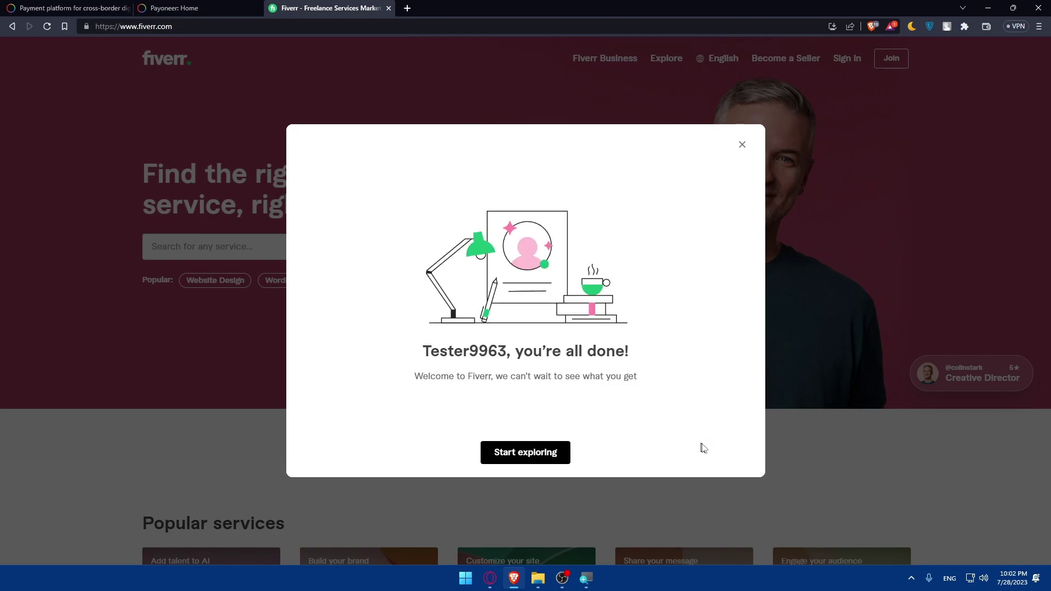
click(557, 460)
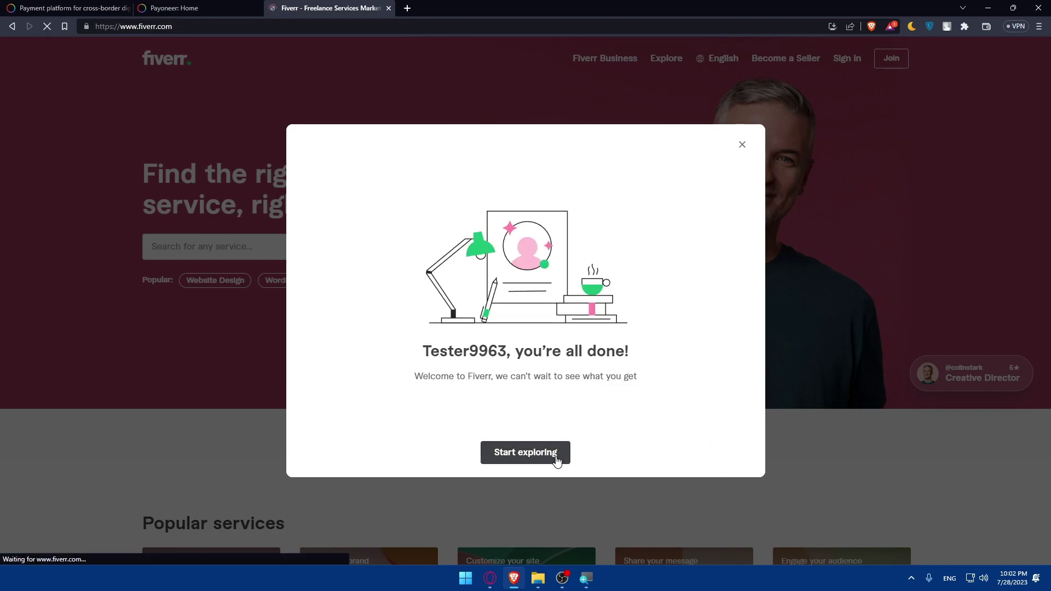
scroll(610, 339, down, 3)
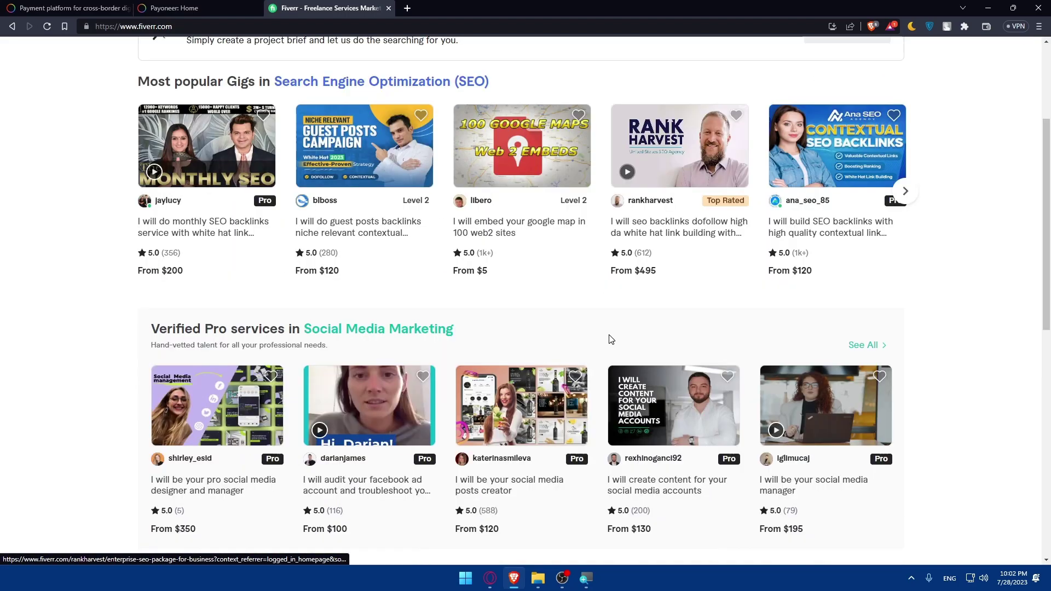
scroll(611, 339, up, 3)
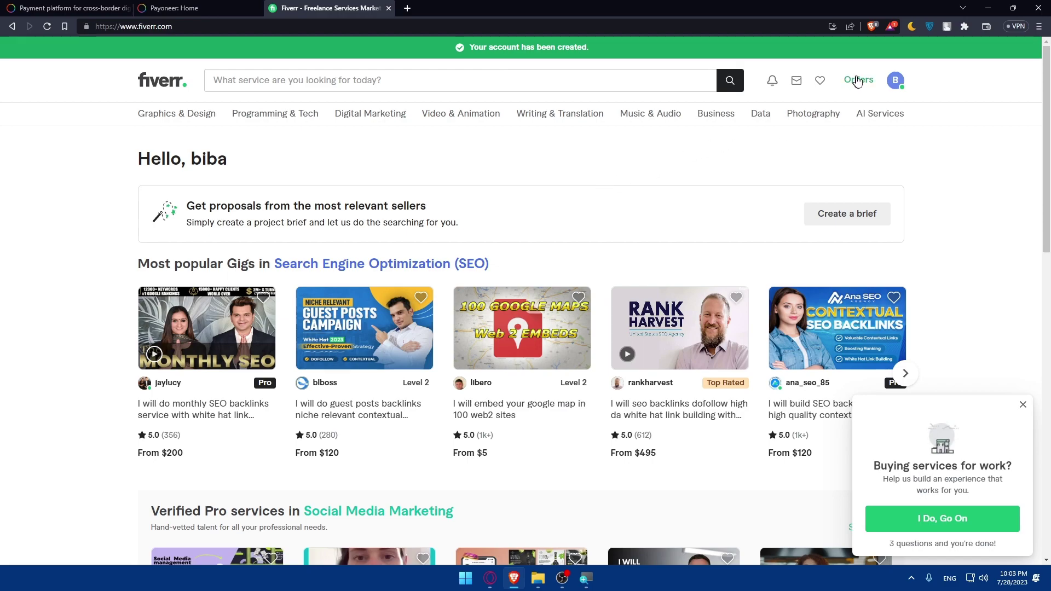
Visit the Profile page and dismiss its tip, then open Billing and payments from the avatar menu.
click(896, 82)
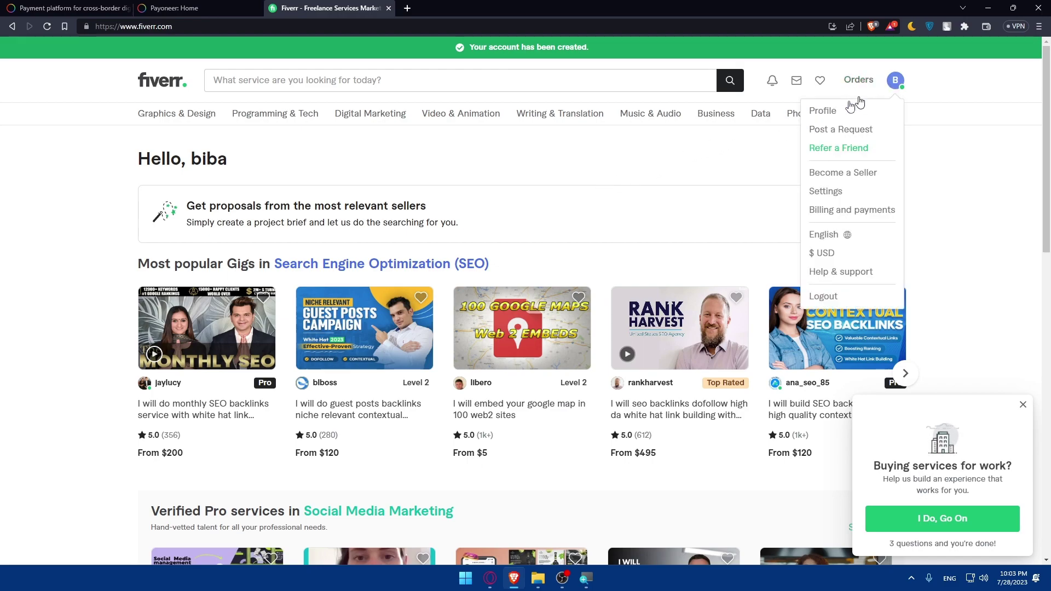
click(820, 114)
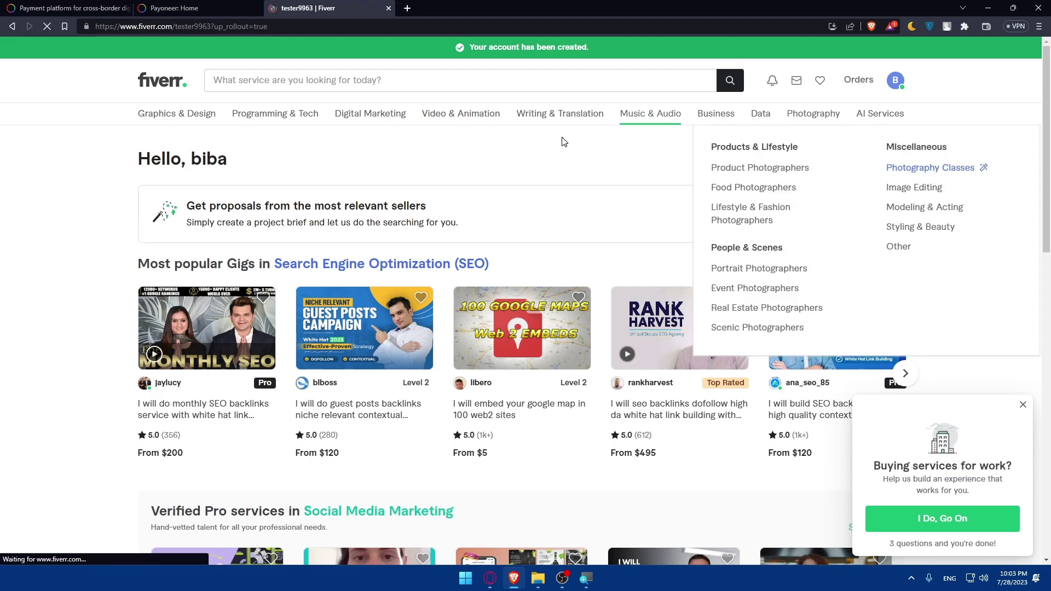
click(352, 377)
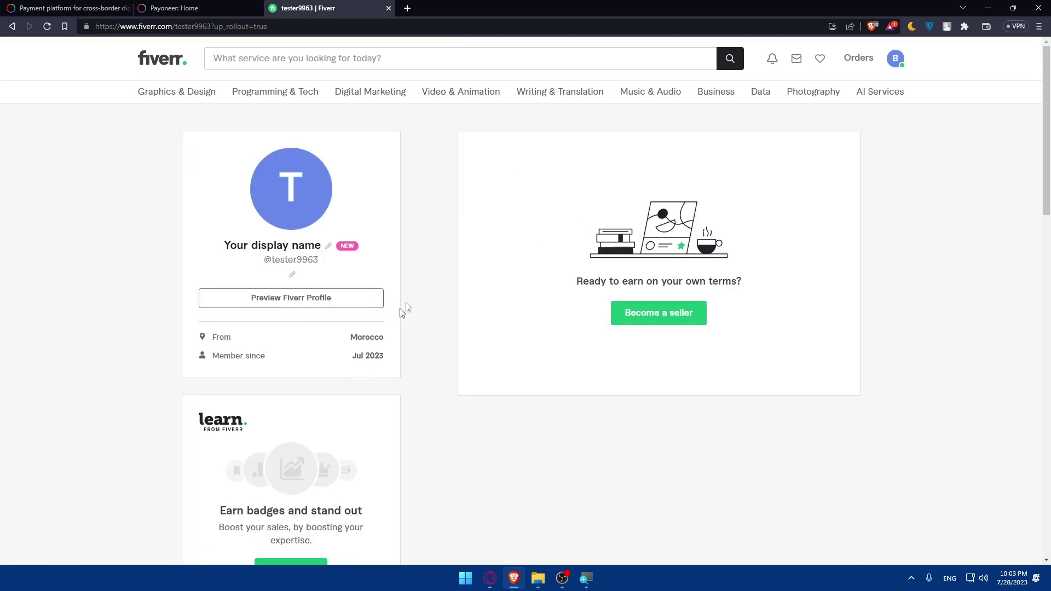
click(888, 86)
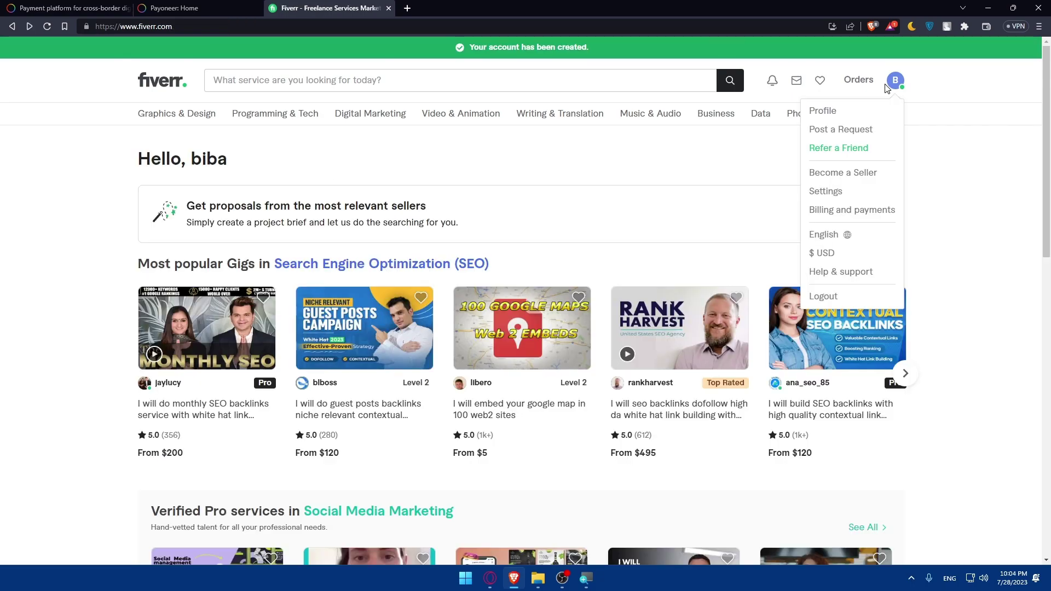
click(865, 212)
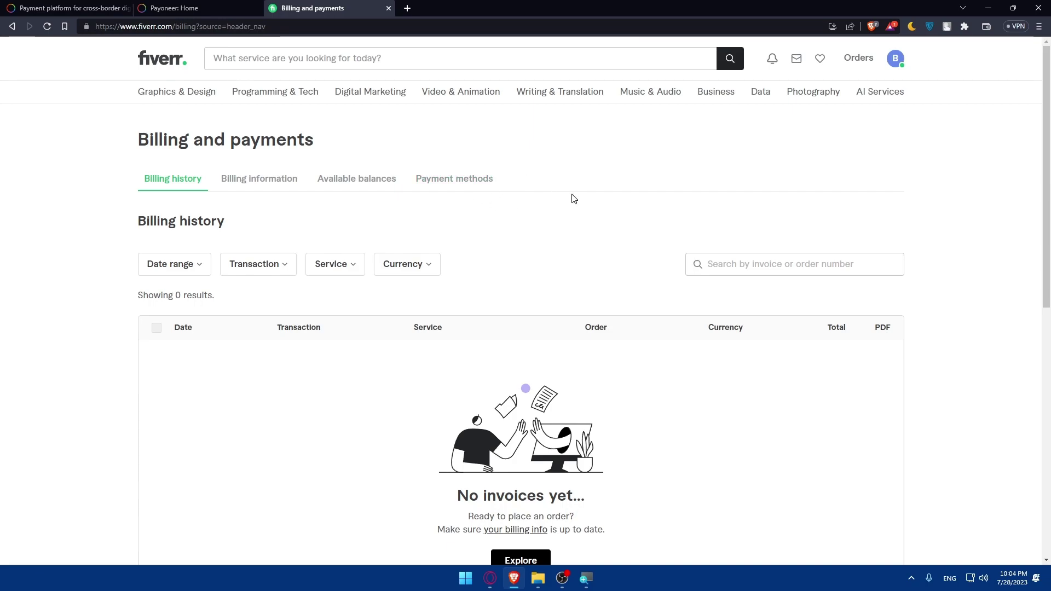
Choose Become a Seller from the avatar menu, scroll the Start Selling page, and begin onboarding.
click(890, 60)
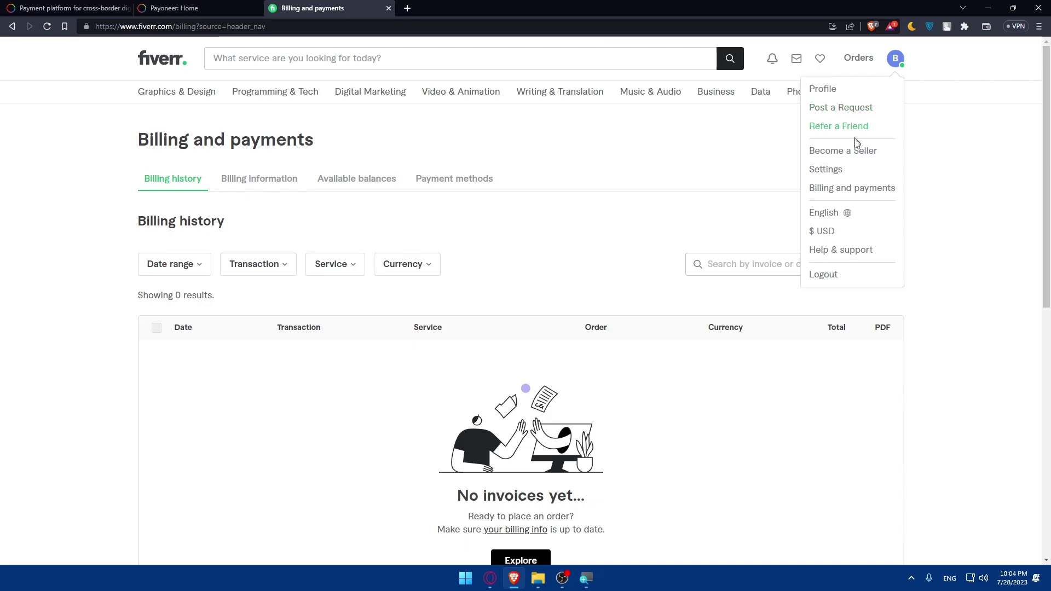
click(846, 153)
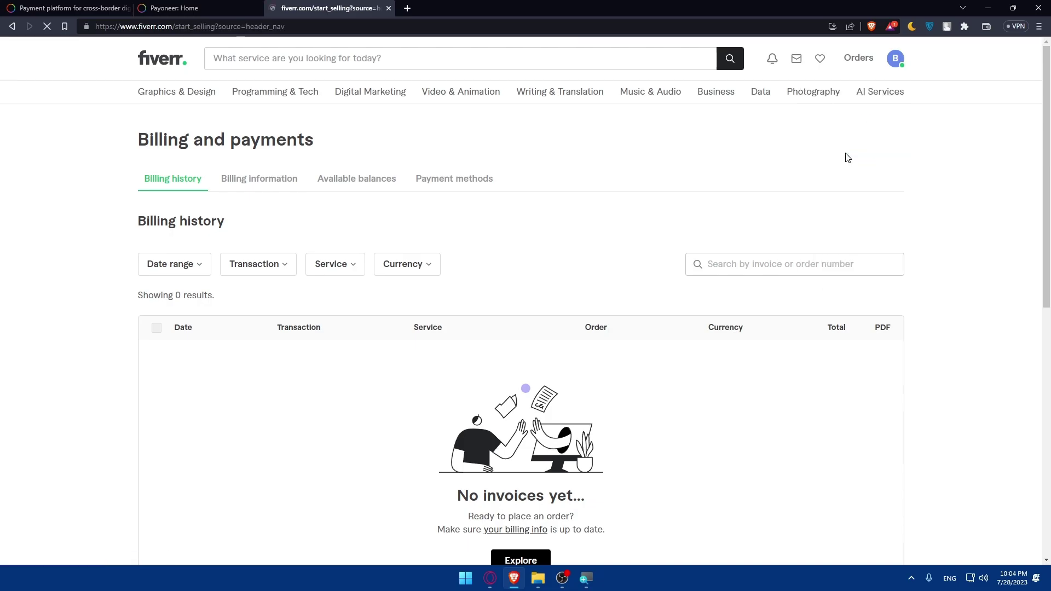
scroll(760, 225, down, 15)
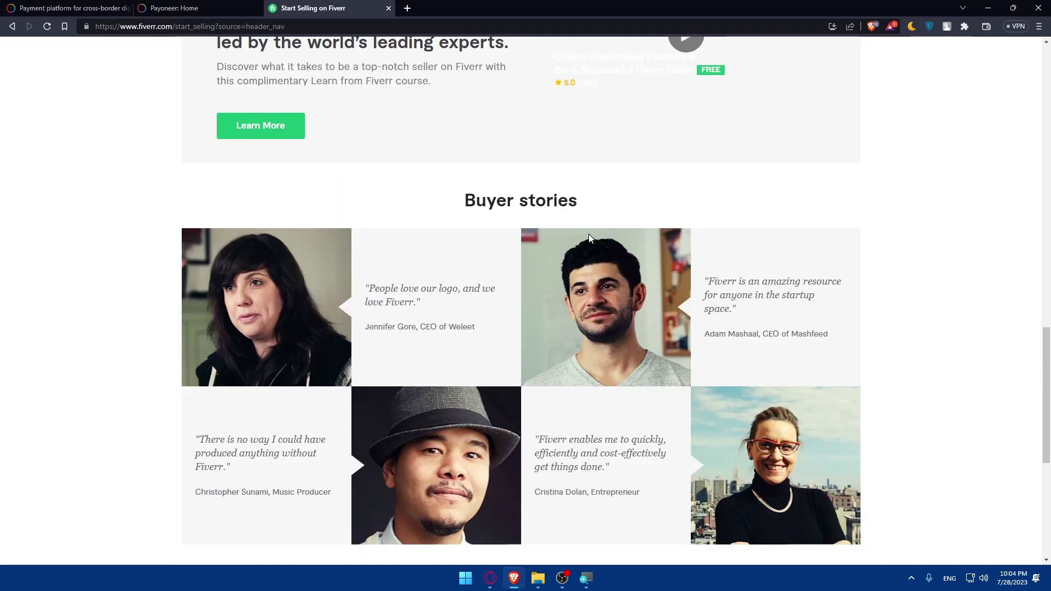
scroll(542, 234, up, 15)
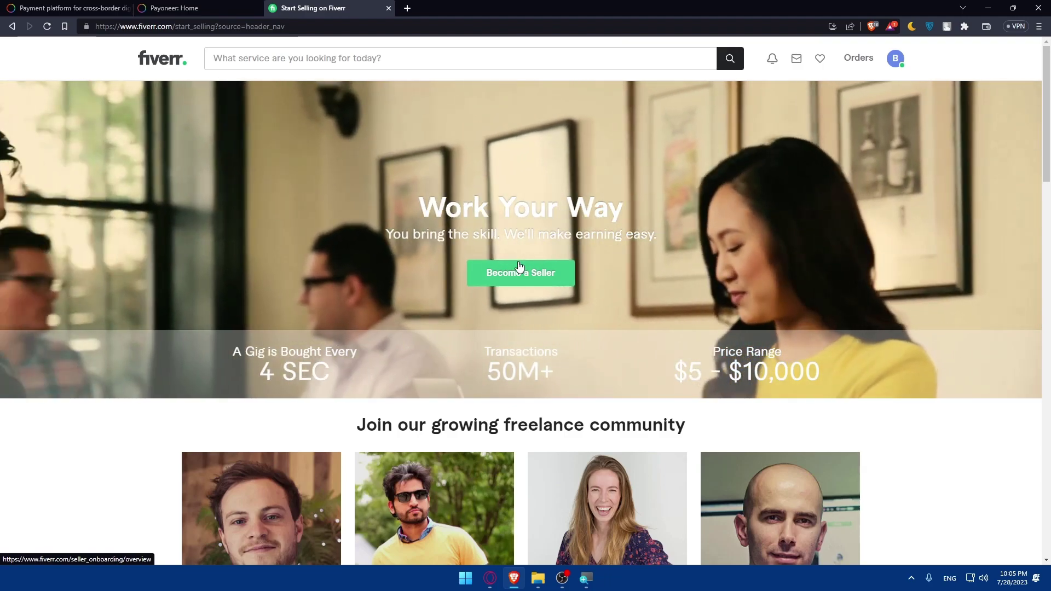
click(518, 263)
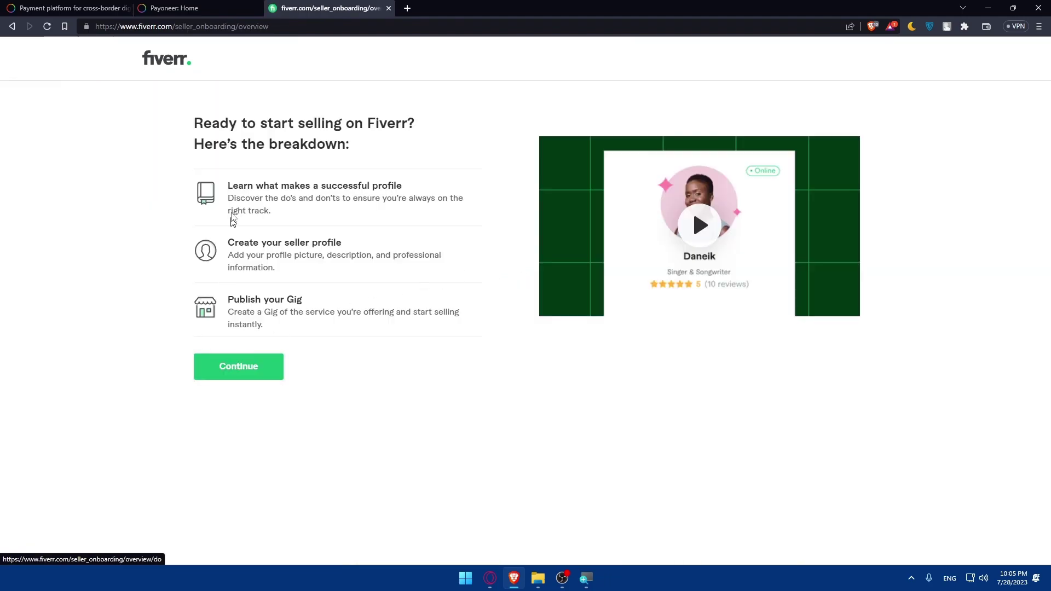
Continue past the 'Ready to start selling on Fiverr?' overview page.
click(249, 367)
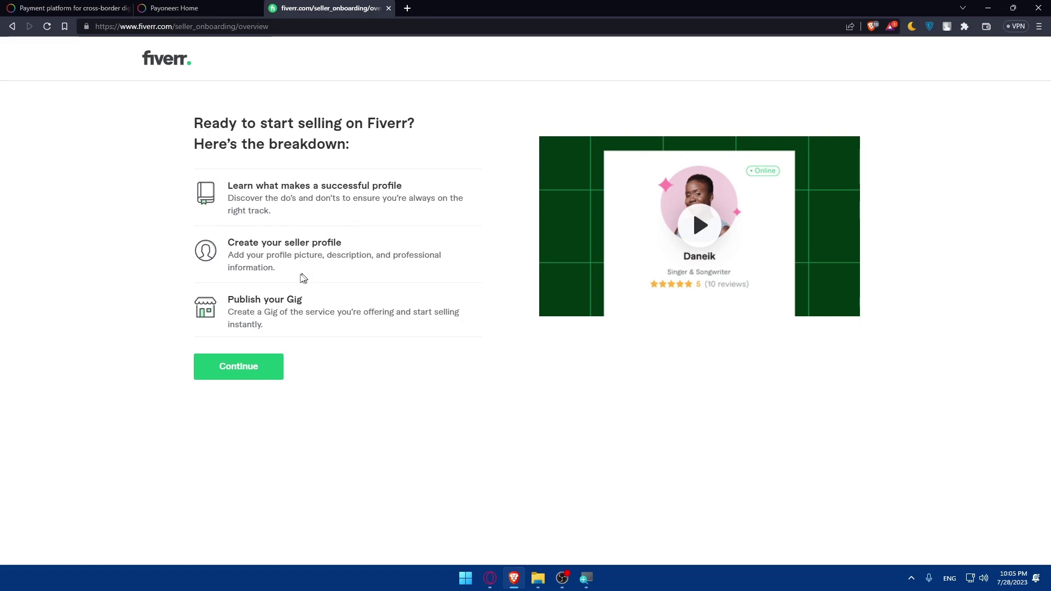
click(241, 366)
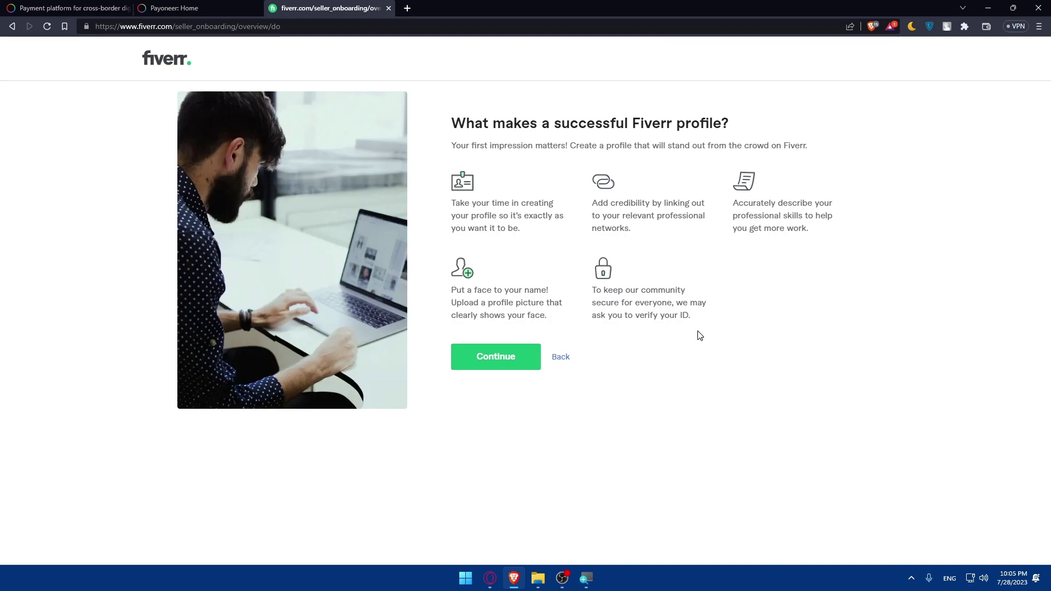
Continue past the successful-profile and steer-clear pages to Personal Info, step 1 of 4.
click(495, 357)
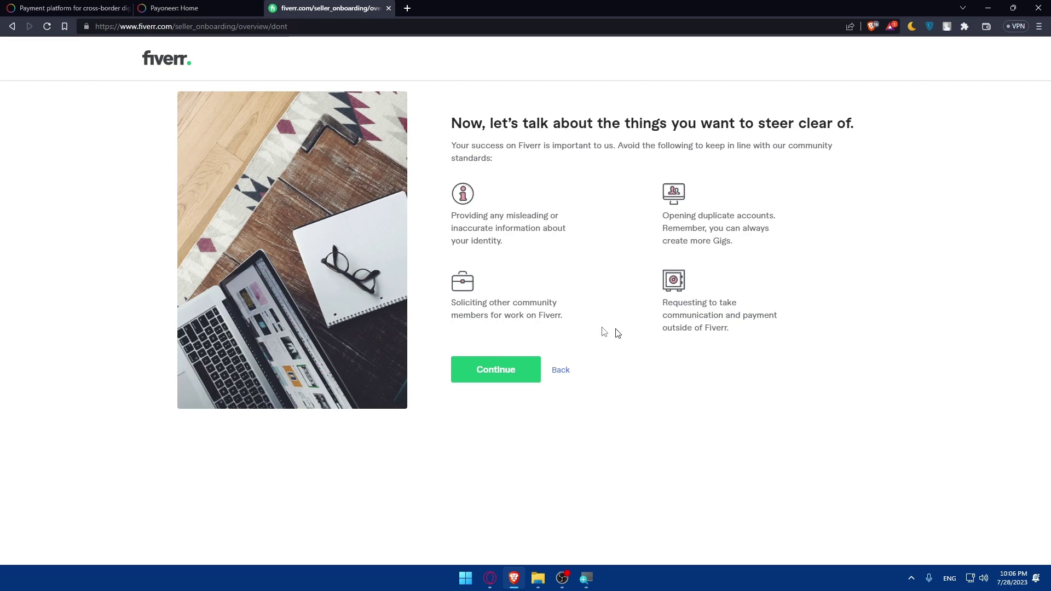
click(505, 379)
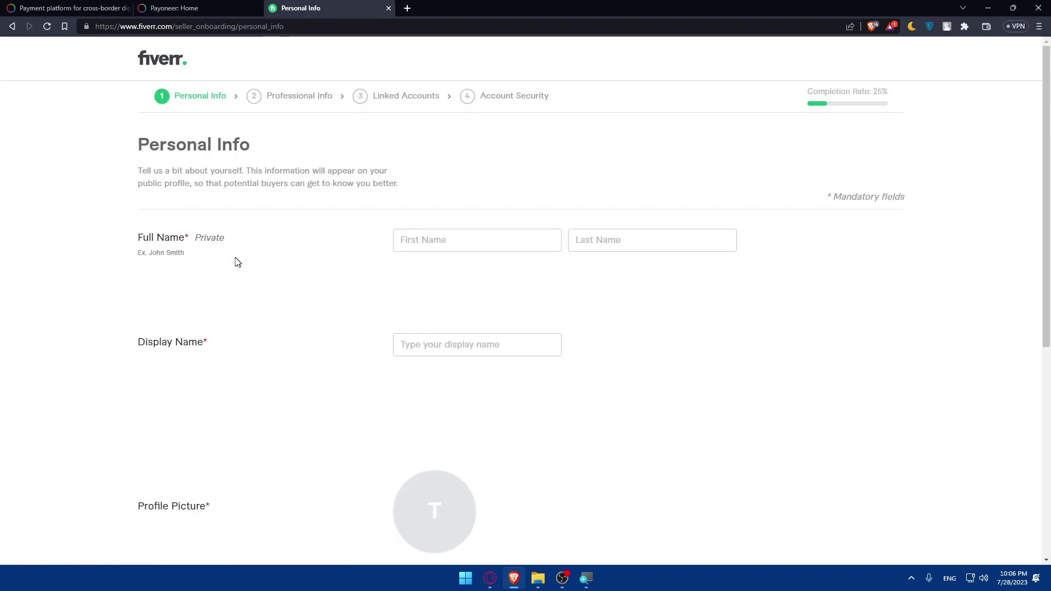
scroll(217, 269, down, 2)
scroll(232, 244, down, 3)
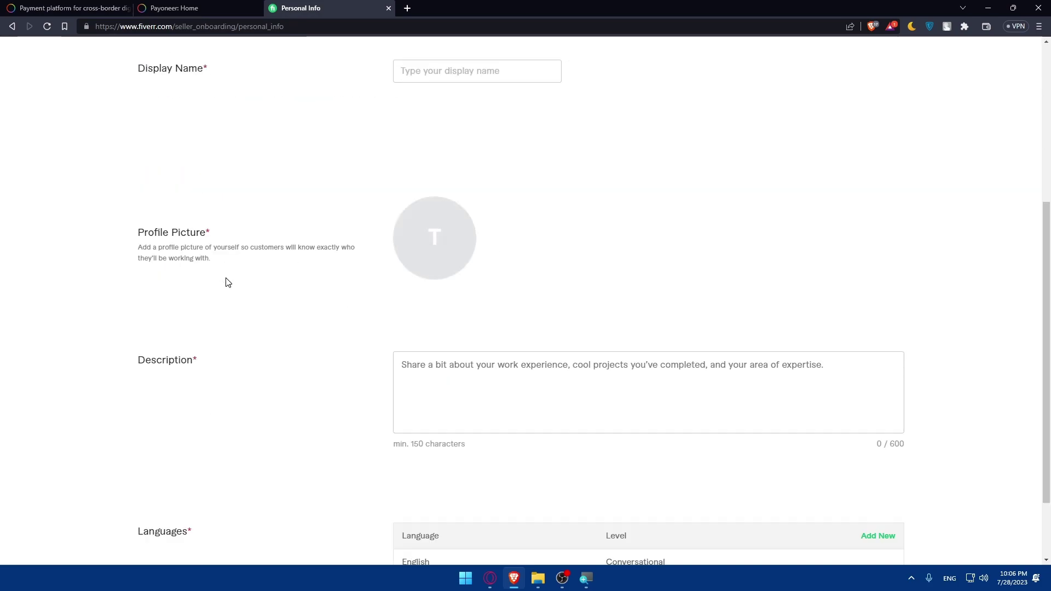
scroll(229, 251, down, 2)
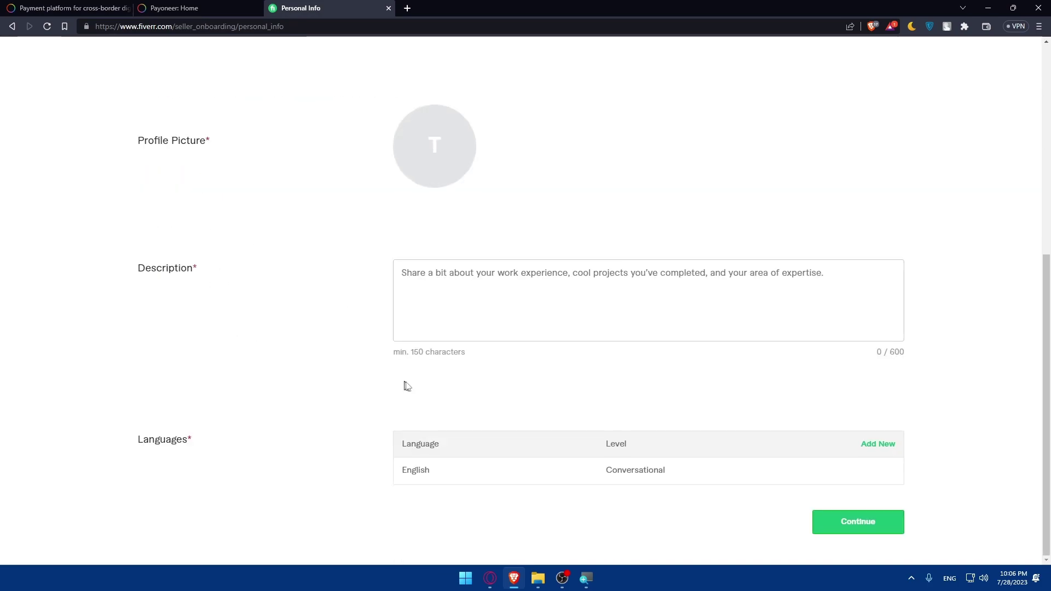
scroll(527, 401, up, 8)
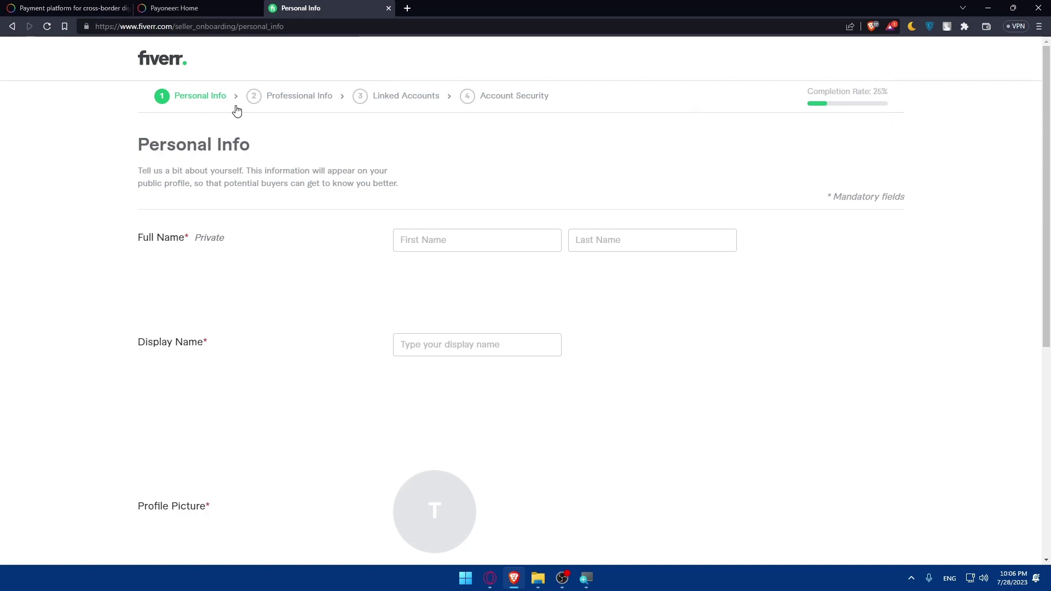
Leave onboarding via the fiverr logo with Yes, Leave Anyway, then open Billing and payments.
click(166, 62)
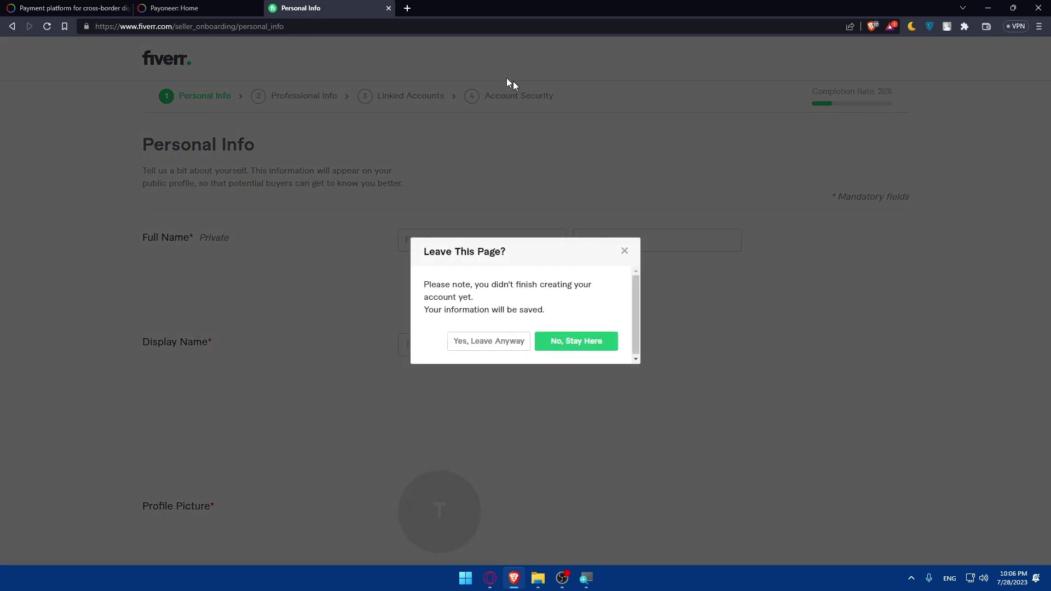
click(518, 344)
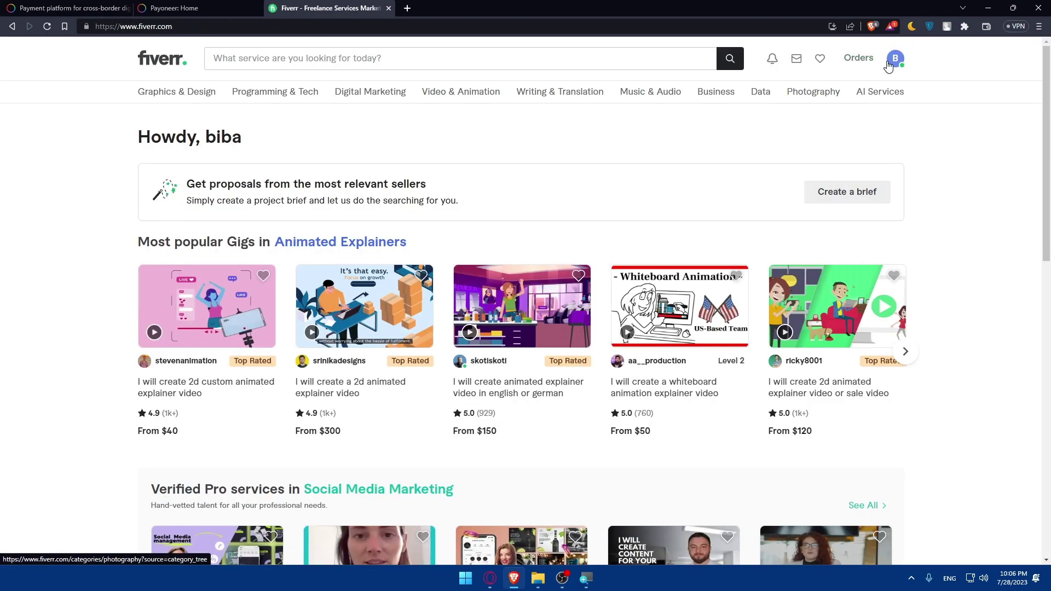
click(891, 63)
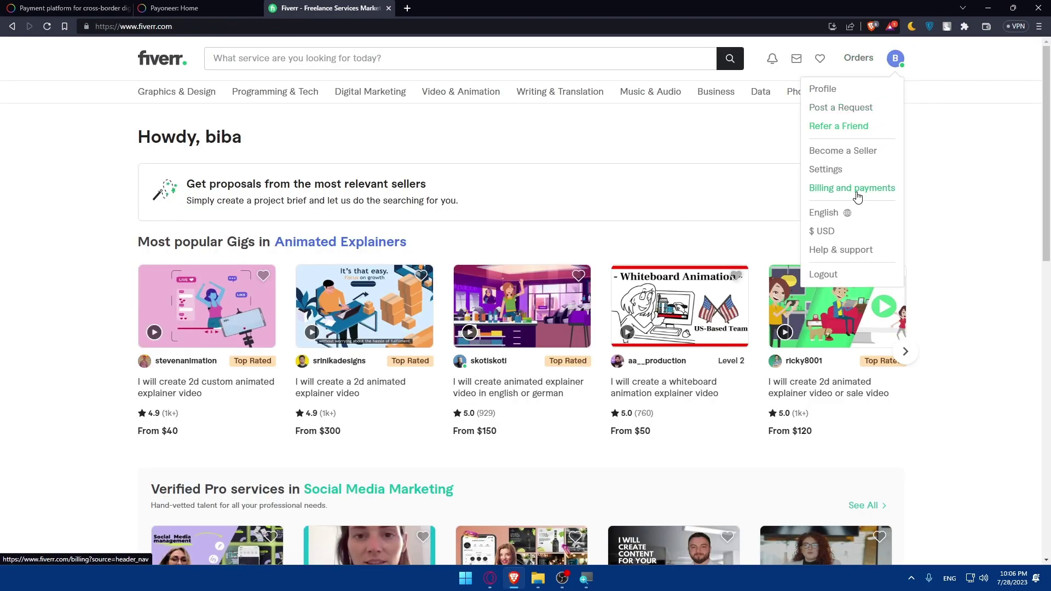
click(857, 189)
click(895, 59)
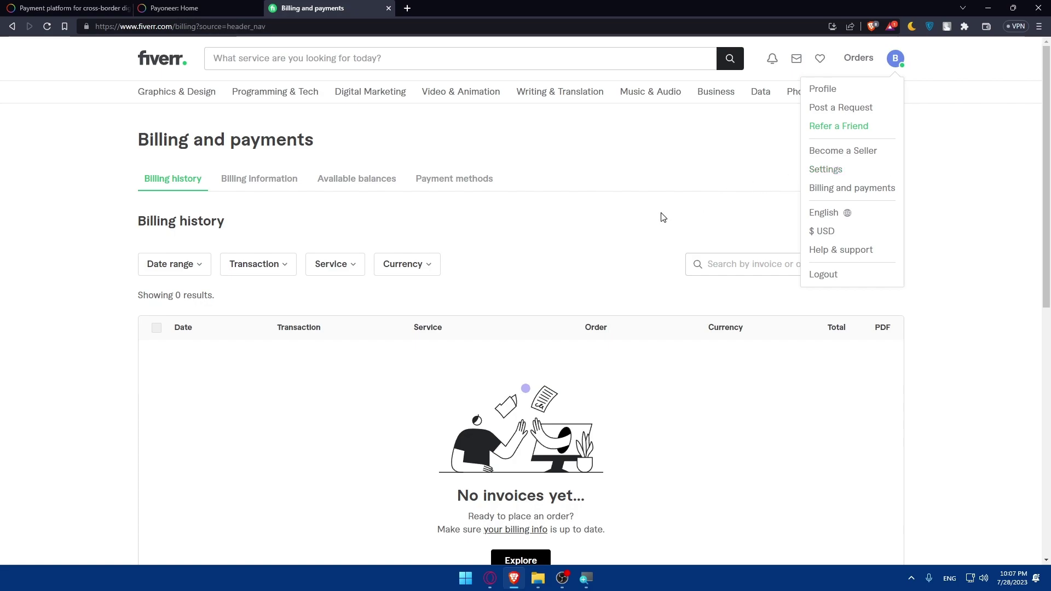
Close the avatar dropdown so the 0-result, no-invoices billing history shows alone.
click(629, 219)
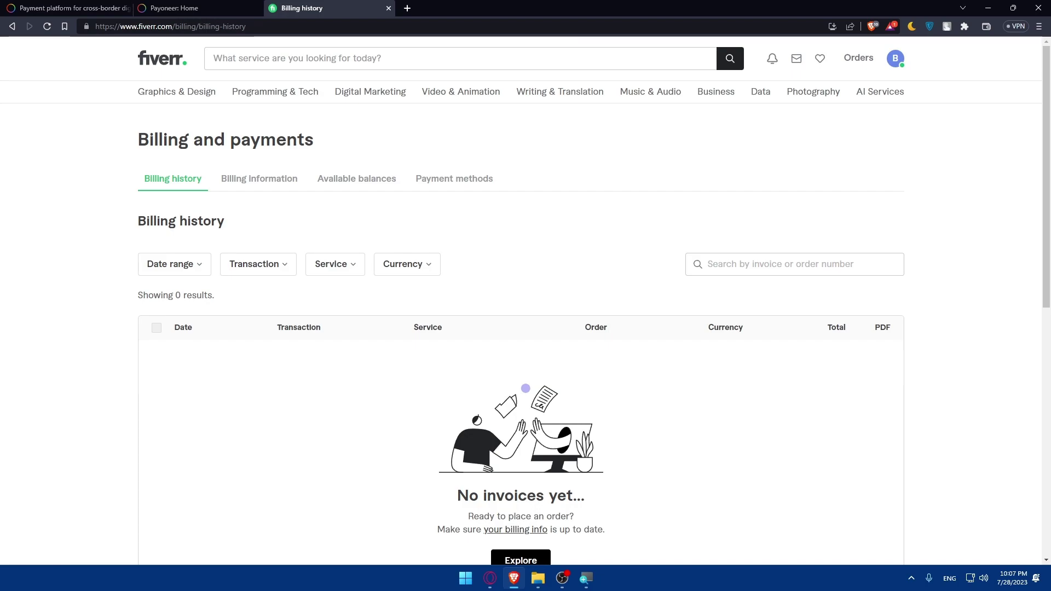
key(alt+Tab)
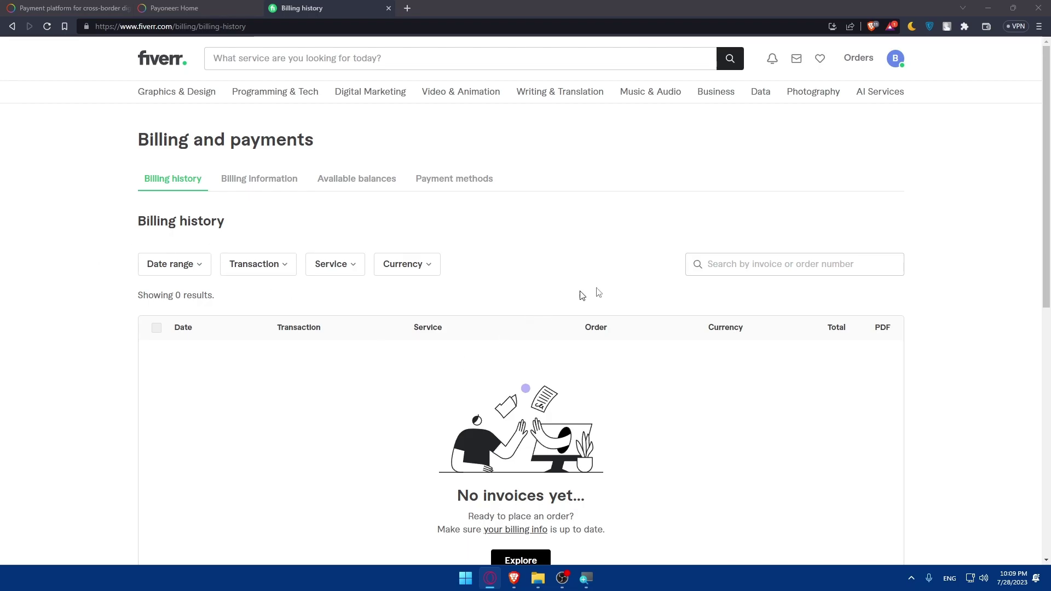
Return to the Payoneer Home tab and close the original Payoneer homepage tab.
click(157, 7)
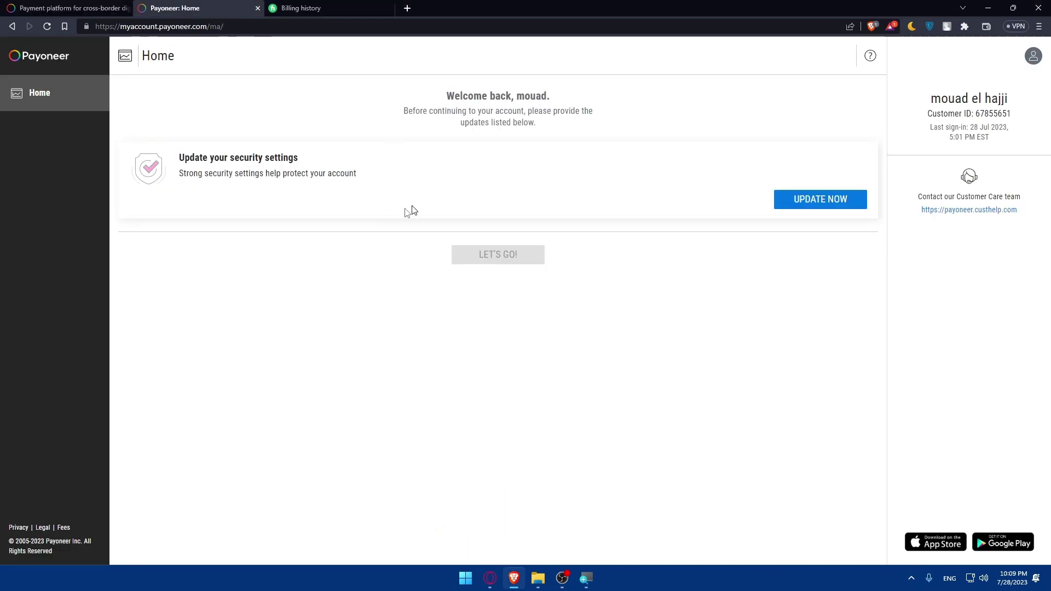
click(268, 6)
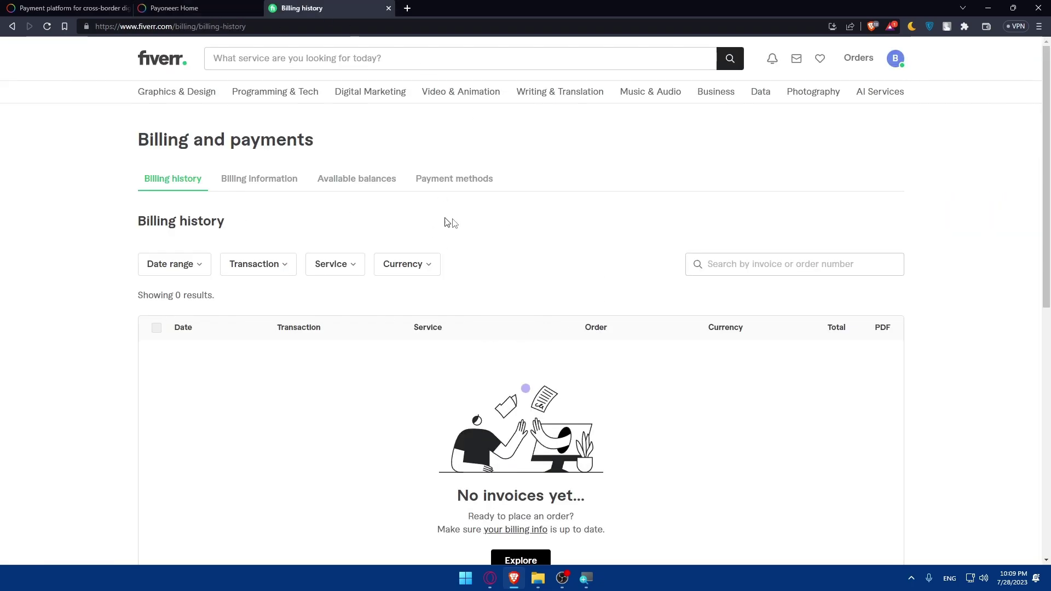
click(178, 8)
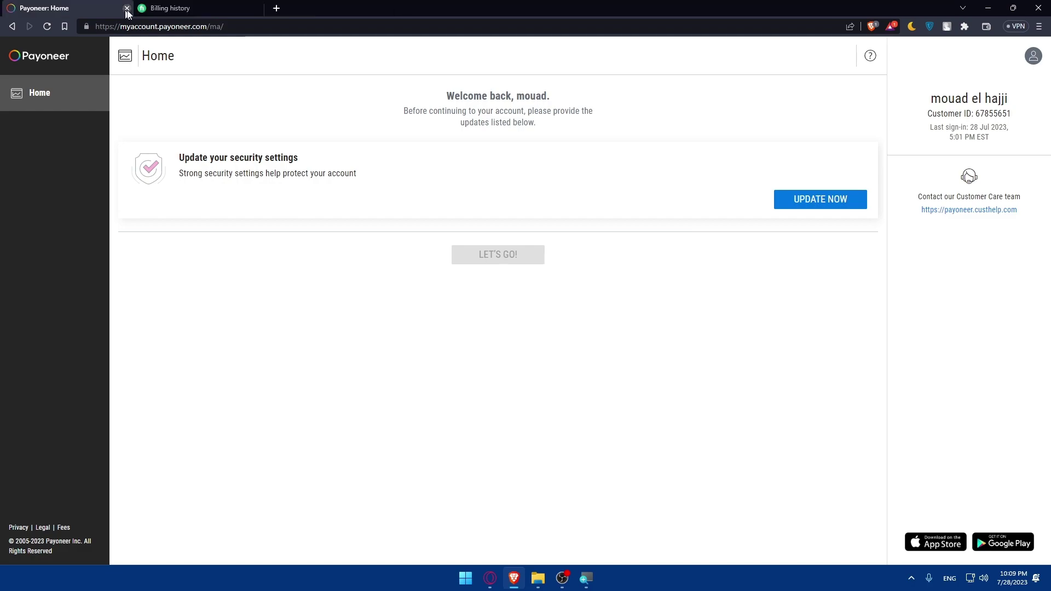
click(126, 8)
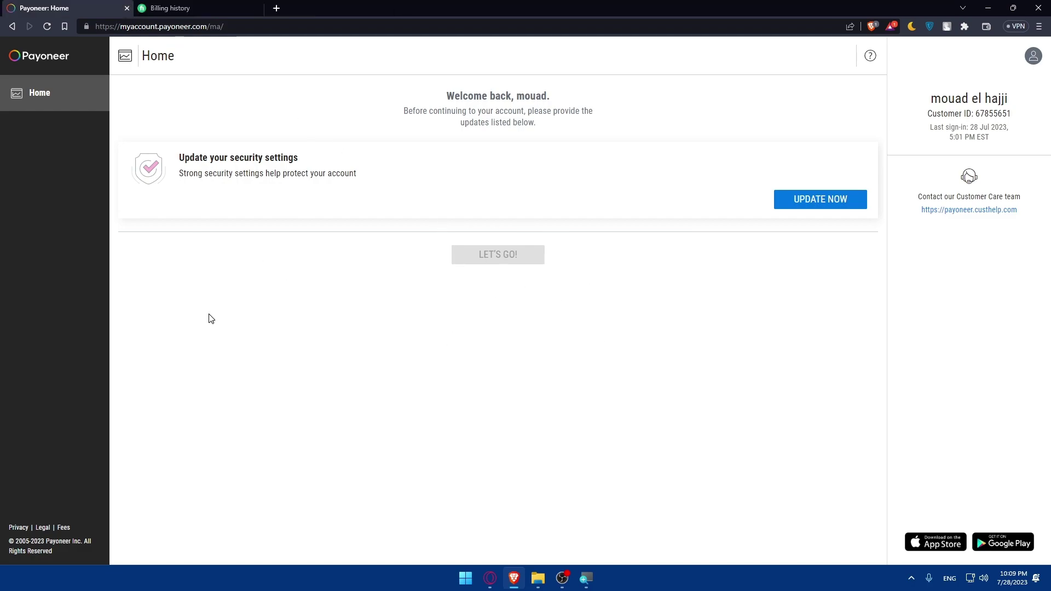